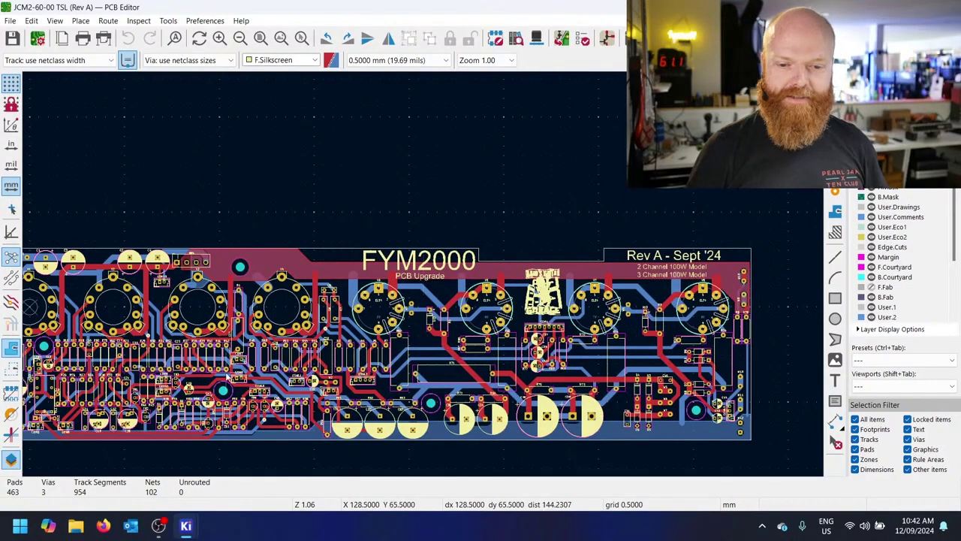
Examine the overall layout of the FYM2000 board from the preamp valve section to the output valve section
{"action": "scroll", "coordinate": [393, 280], "scroll_direction": "down", "scroll_amount": 1}
{"action": "scroll", "coordinate": [420, 282], "scroll_direction": "up", "scroll_amount": 1}
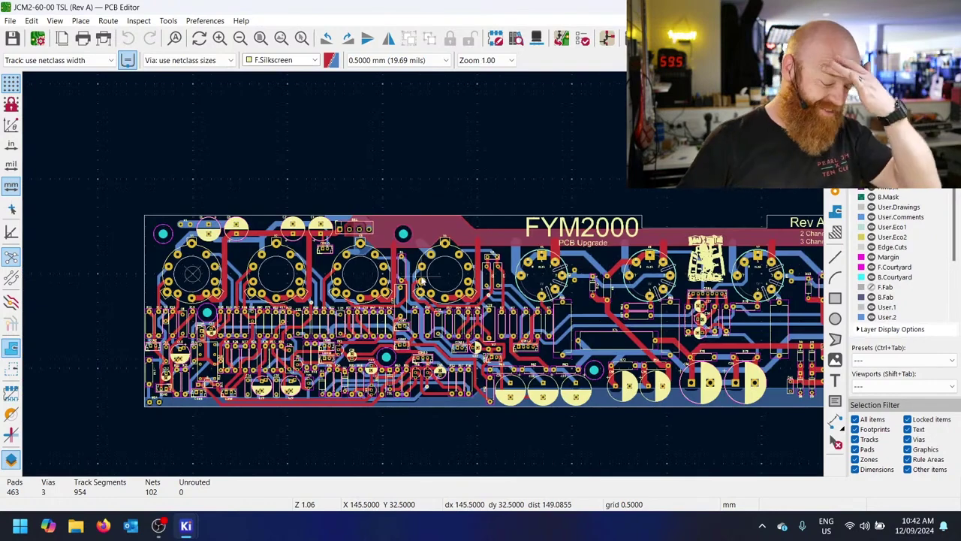
{"action": "scroll", "coordinate": [420, 280], "scroll_direction": "down", "scroll_amount": 2}
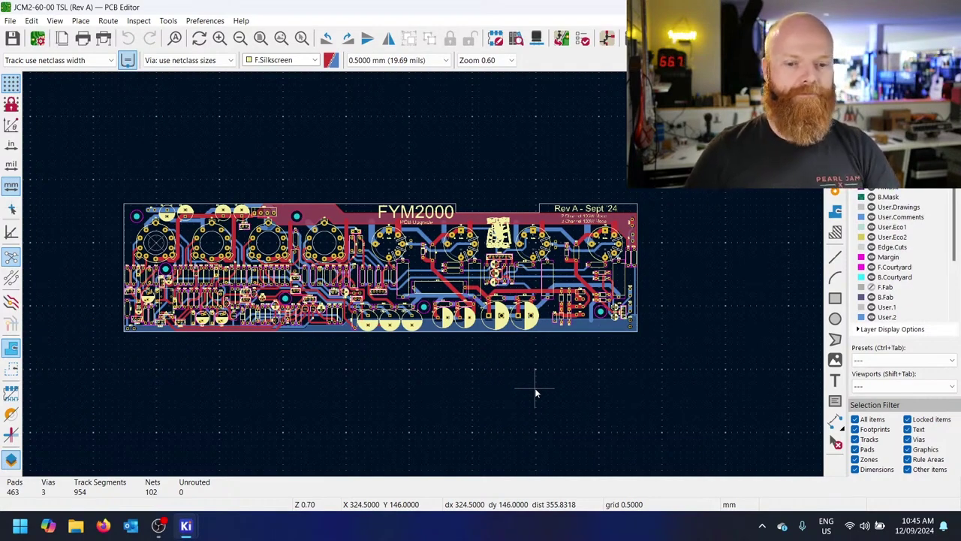
{"action": "scroll", "coordinate": [620, 242], "scroll_direction": "up", "scroll_amount": 2}
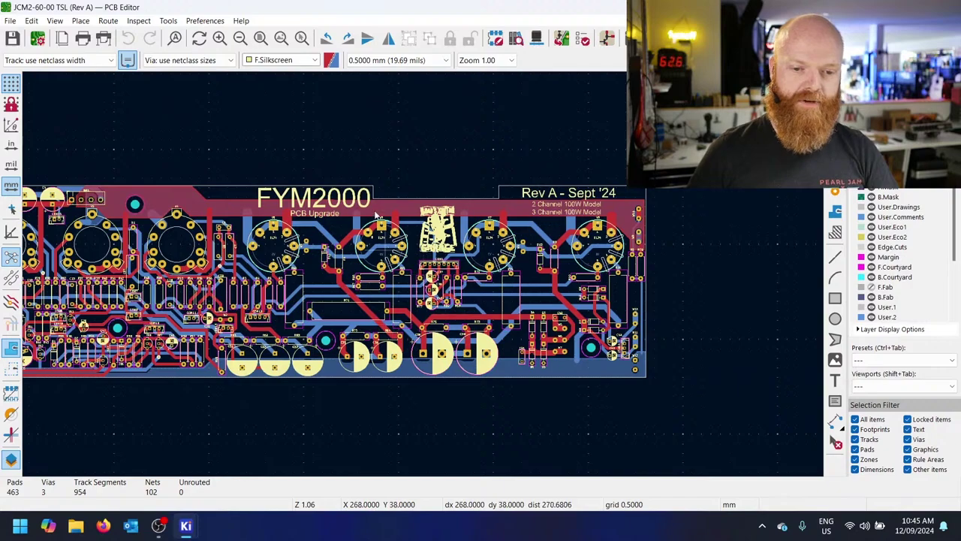
{"action": "scroll", "coordinate": [420, 278], "scroll_direction": "up", "scroll_amount": 3}
{"action": "scroll", "coordinate": [424, 275], "scroll_direction": "down", "scroll_amount": 5}
{"action": "scroll", "coordinate": [423, 278], "scroll_direction": "up", "scroll_amount": 2}
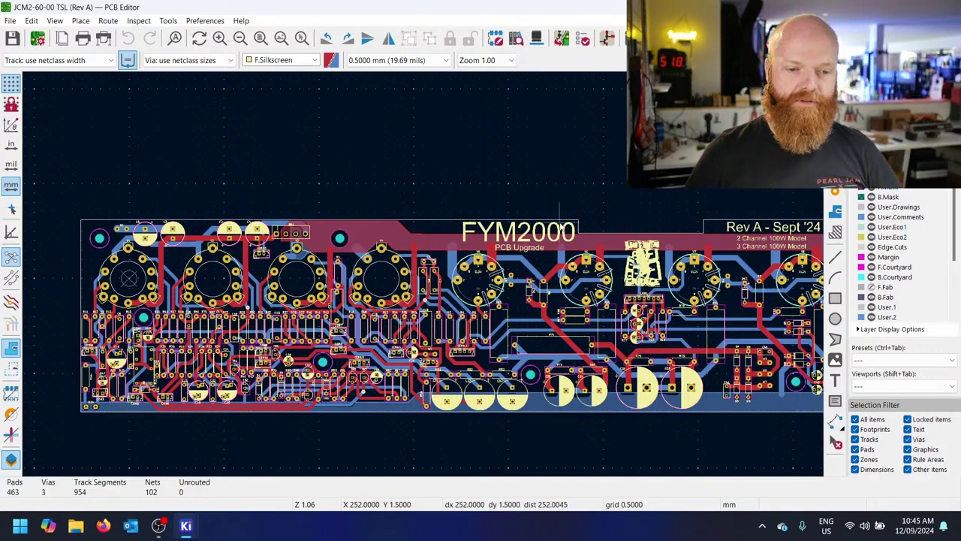
Inspect the silkscreen title, logo, revision and supported-model text along the board's upper edge
{"action": "scroll", "coordinate": [425, 279], "scroll_direction": "up", "scroll_amount": 3}
{"action": "scroll", "coordinate": [424, 279], "scroll_direction": "up", "scroll_amount": 3}
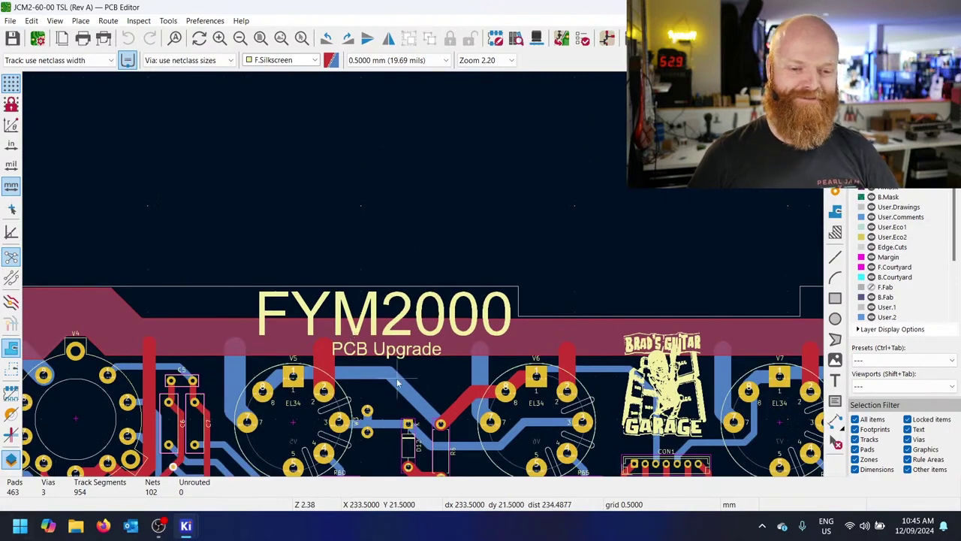
{"action": "scroll", "coordinate": [390, 289], "scroll_direction": "down", "scroll_amount": 2}
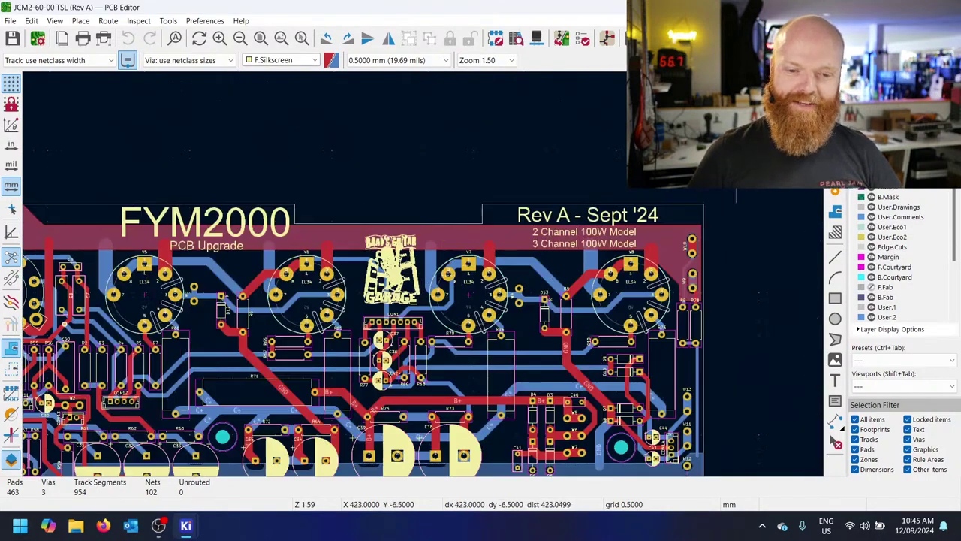
{"action": "scroll", "coordinate": [443, 289], "scroll_direction": "up", "scroll_amount": 2}
{"action": "scroll", "coordinate": [337, 326], "scroll_direction": "up", "scroll_amount": 2}
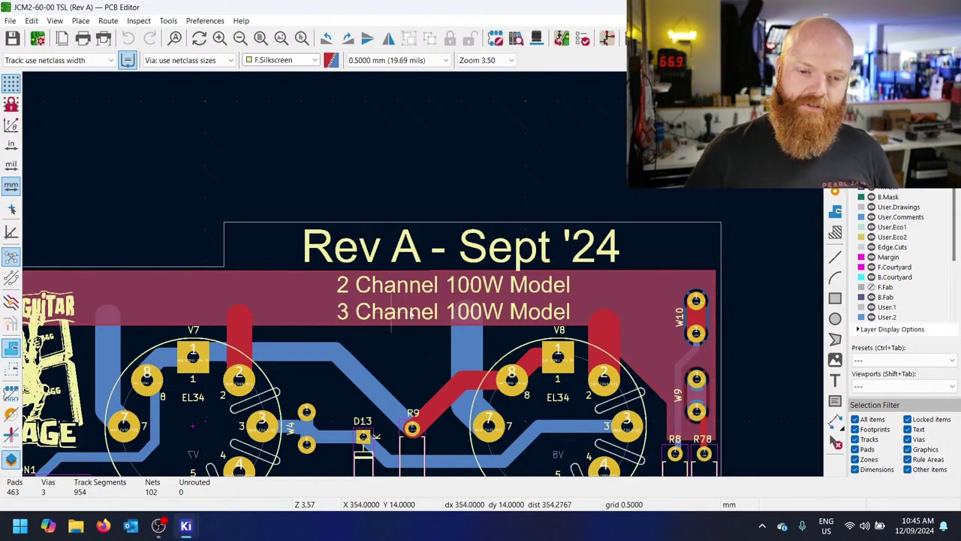
{"action": "scroll", "coordinate": [484, 315], "scroll_direction": "down", "scroll_amount": 2}
{"action": "scroll", "coordinate": [428, 276], "scroll_direction": "down", "scroll_amount": 3}
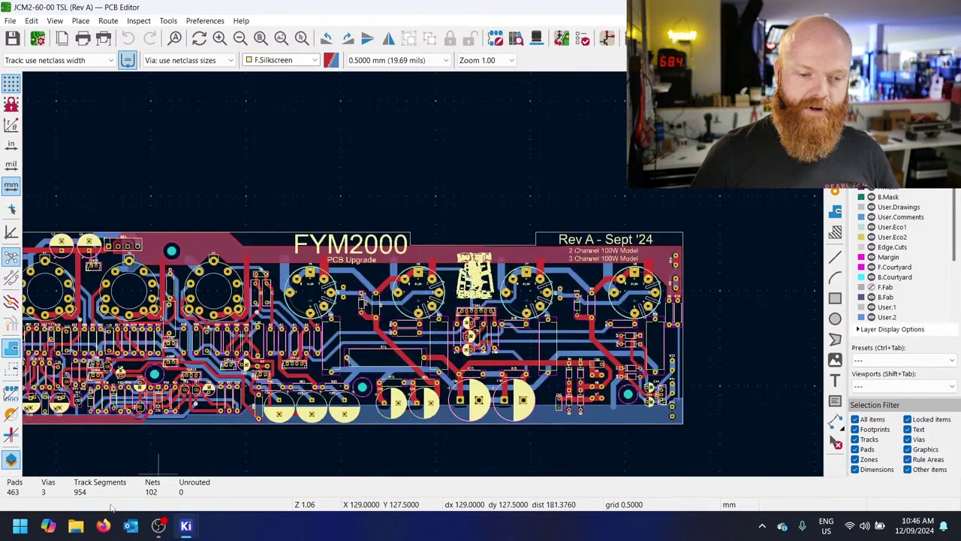
Open the JCM2-60-00 BOM workbook in Excel and dismiss the AutoSave notice
{"action": "left_click", "coordinate": [77, 526]}
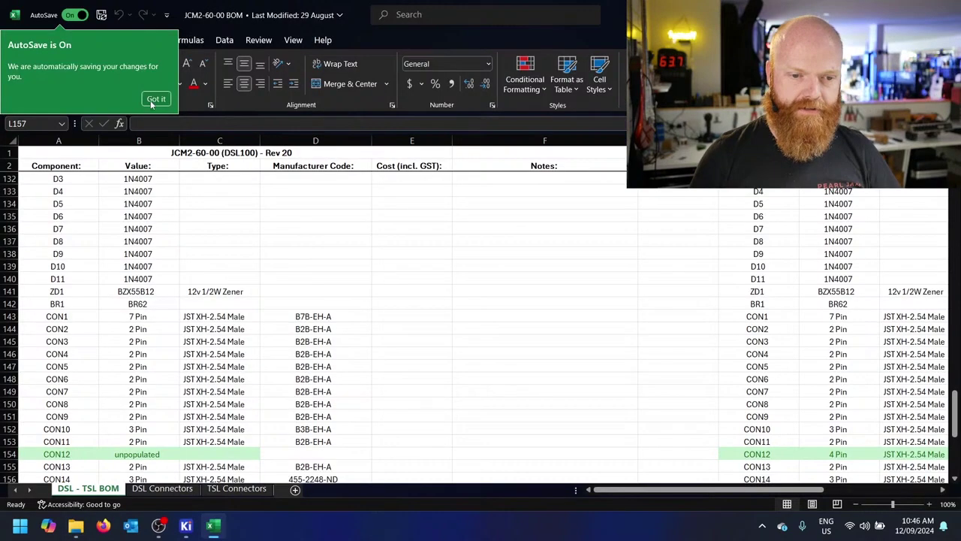
{"action": "left_click", "coordinate": [156, 99]}
{"action": "scroll", "coordinate": [323, 250], "scroll_direction": "up", "scroll_amount": 1}
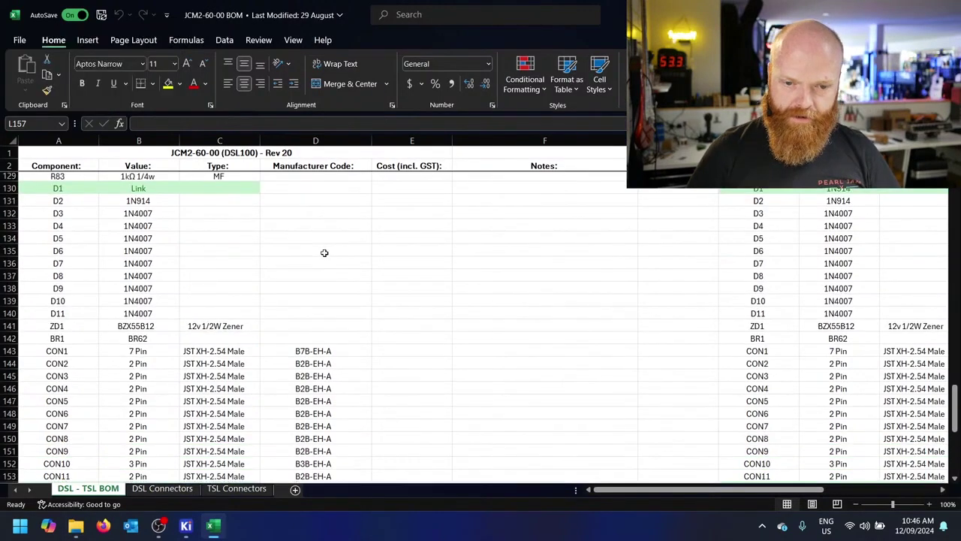
Compare the highlighted D1 and CON12 rows between the DSL and TSL parts lists on the DSL - TSL BOM sheet
{"action": "scroll", "coordinate": [324, 251], "scroll_direction": "down", "scroll_amount": 3}
{"action": "scroll", "coordinate": [324, 253], "scroll_direction": "up", "scroll_amount": 10}
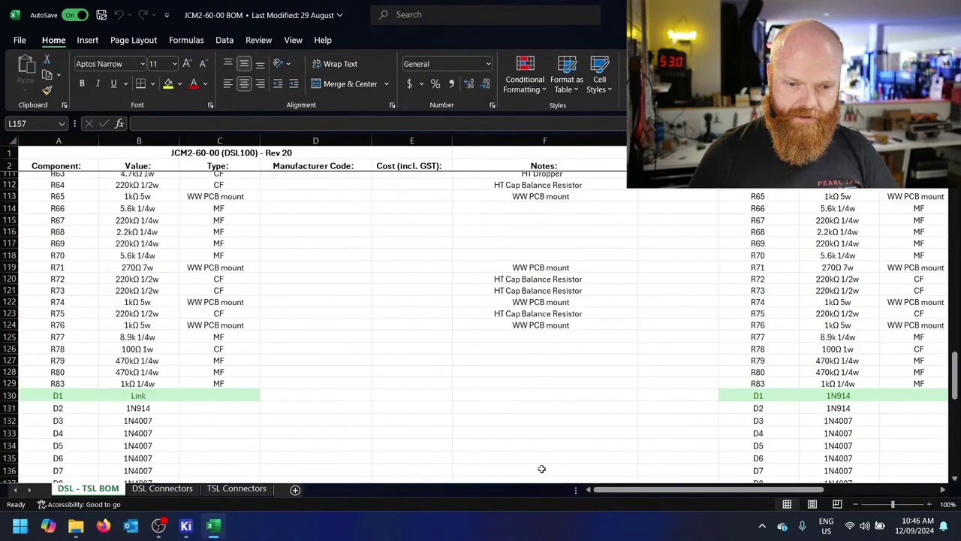
{"action": "left_click_drag", "start_coordinate": [618, 491], "coordinate": [579, 490]}
{"action": "scroll", "coordinate": [549, 377], "scroll_direction": "down", "scroll_amount": 2}
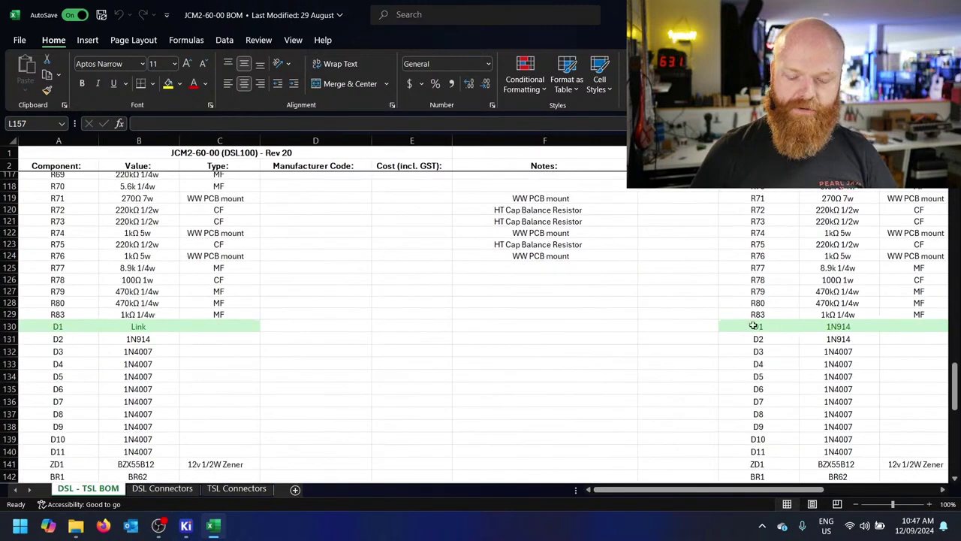
{"action": "scroll", "coordinate": [317, 361], "scroll_direction": "down", "scroll_amount": 8}
{"action": "scroll", "coordinate": [319, 358], "scroll_direction": "down", "scroll_amount": 2}
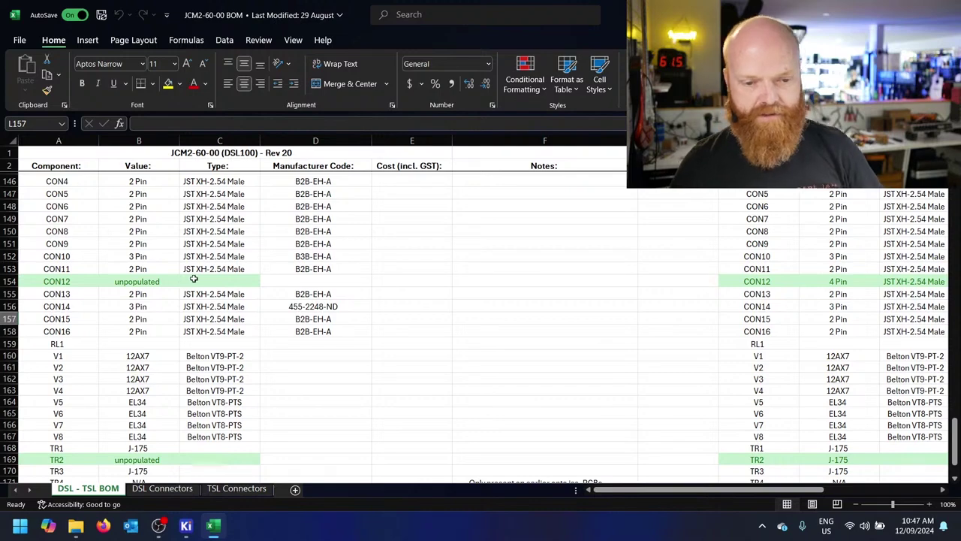
Review the valve, transistor, resistor and connector rows of the parts list, including the connectors' manufacturer codes
{"action": "scroll", "coordinate": [597, 297], "scroll_direction": "down", "scroll_amount": 4}
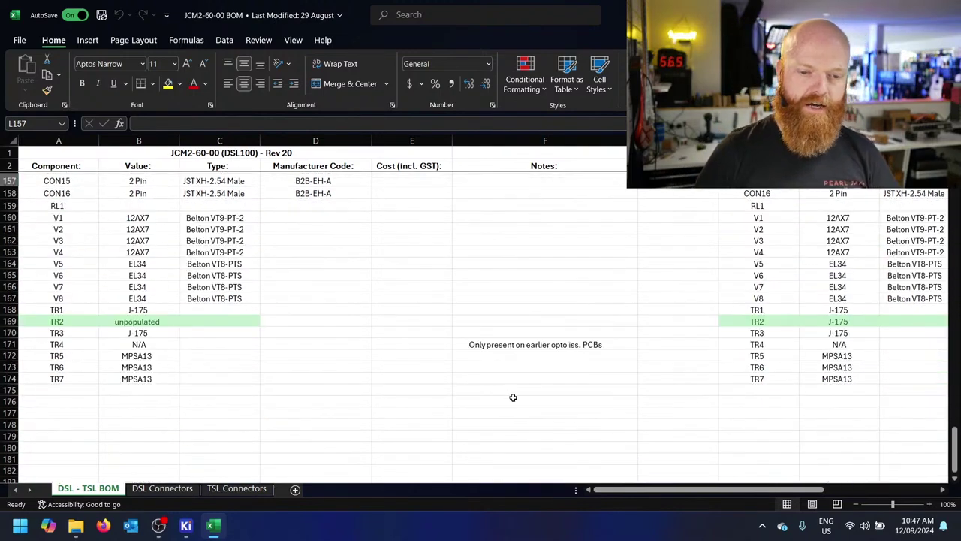
{"action": "scroll", "coordinate": [500, 392], "scroll_direction": "up", "scroll_amount": 2}
{"action": "scroll", "coordinate": [495, 392], "scroll_direction": "up", "scroll_amount": 17}
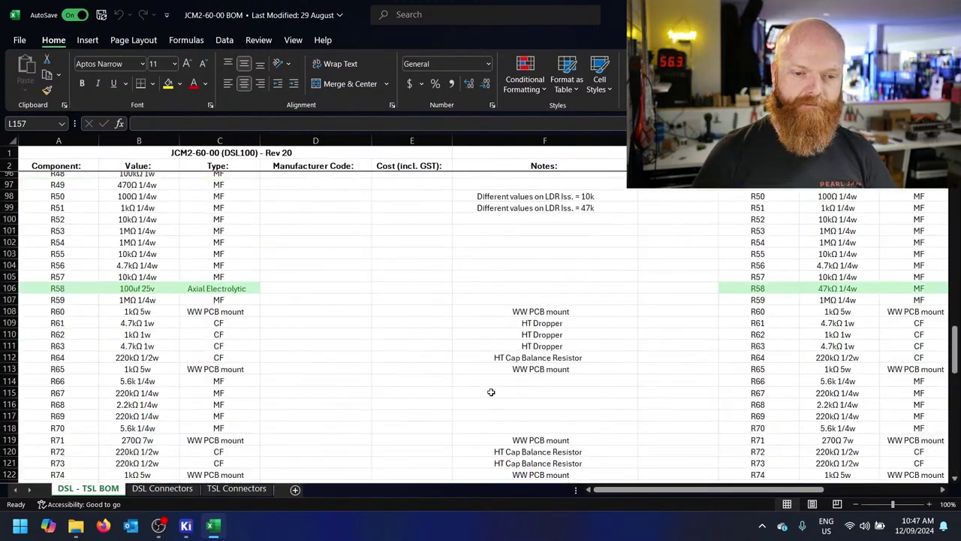
{"action": "scroll", "coordinate": [441, 388], "scroll_direction": "down", "scroll_amount": 7}
{"action": "scroll", "coordinate": [441, 388], "scroll_direction": "down", "scroll_amount": 10}
{"action": "scroll", "coordinate": [275, 333], "scroll_direction": "up", "scroll_amount": 5}
{"action": "scroll", "coordinate": [276, 329], "scroll_direction": "down", "scroll_amount": 2}
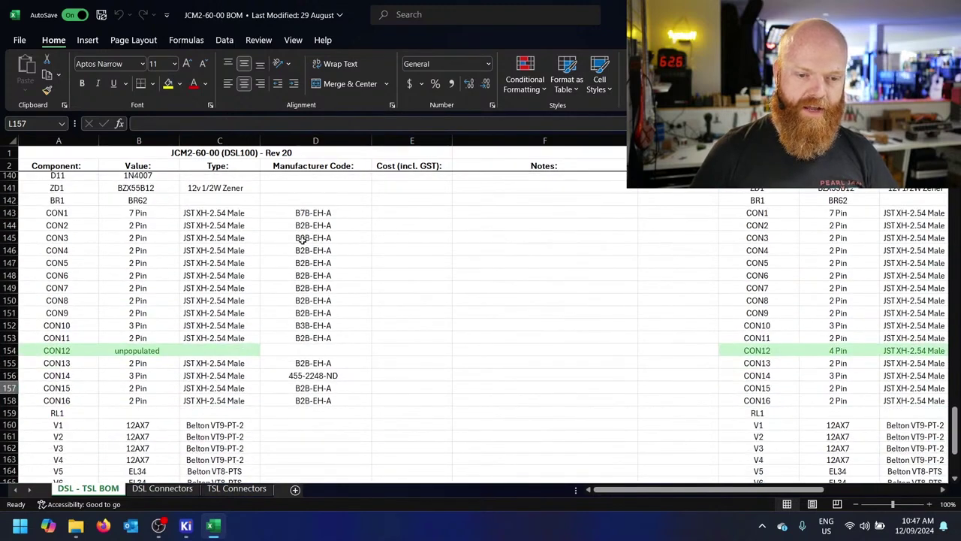
{"action": "scroll", "coordinate": [343, 281], "scroll_direction": "up", "scroll_amount": 1}
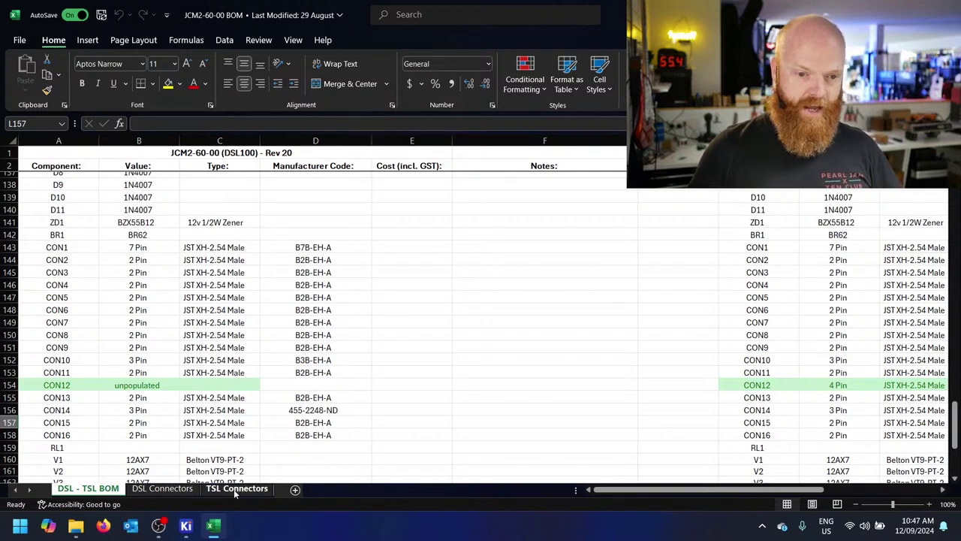
Review the full BOM from capacitor C1 through the resistors and diodes, checking the highlighted DSL and TSL differences
{"action": "scroll", "coordinate": [253, 456], "scroll_direction": "up", "scroll_amount": 4}
{"action": "scroll", "coordinate": [277, 433], "scroll_direction": "up", "scroll_amount": 4}
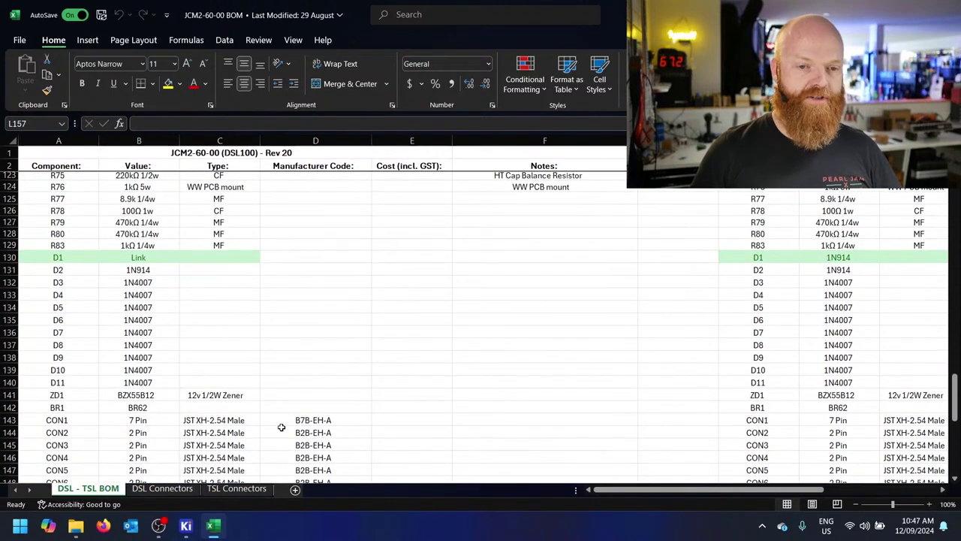
{"action": "scroll", "coordinate": [287, 430], "scroll_direction": "up", "scroll_amount": 15}
{"action": "scroll", "coordinate": [372, 283], "scroll_direction": "up", "scroll_amount": 20}
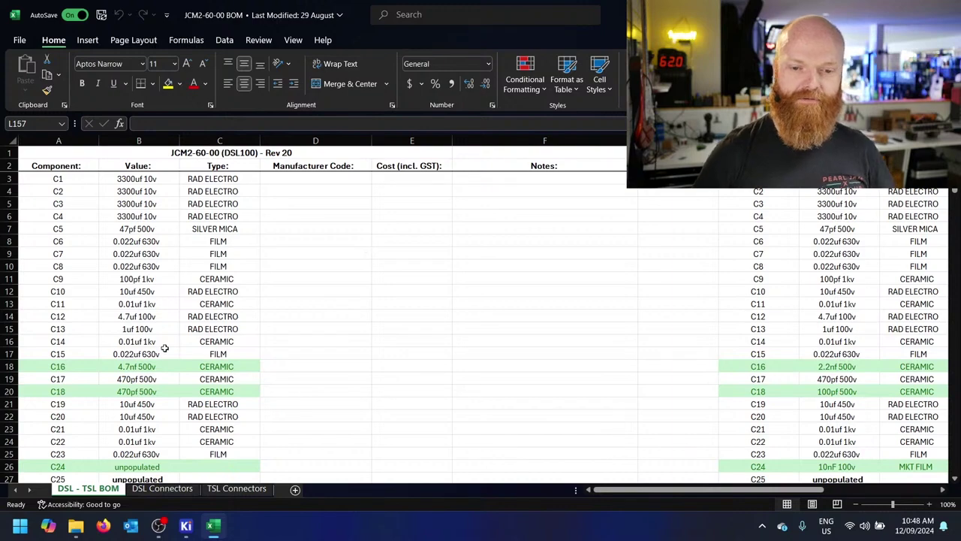
{"action": "scroll", "coordinate": [323, 300], "scroll_direction": "down", "scroll_amount": 1}
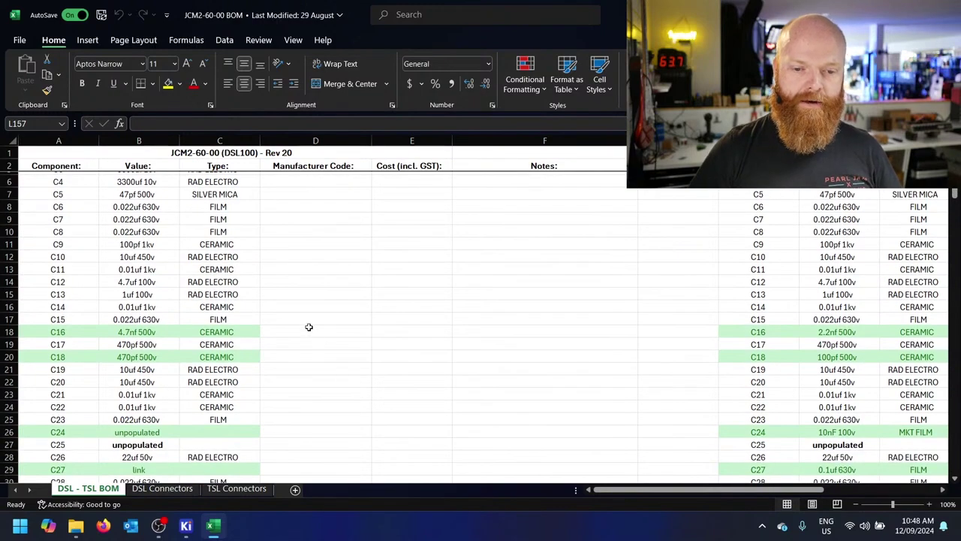
{"action": "scroll", "coordinate": [309, 326], "scroll_direction": "down", "scroll_amount": 13}
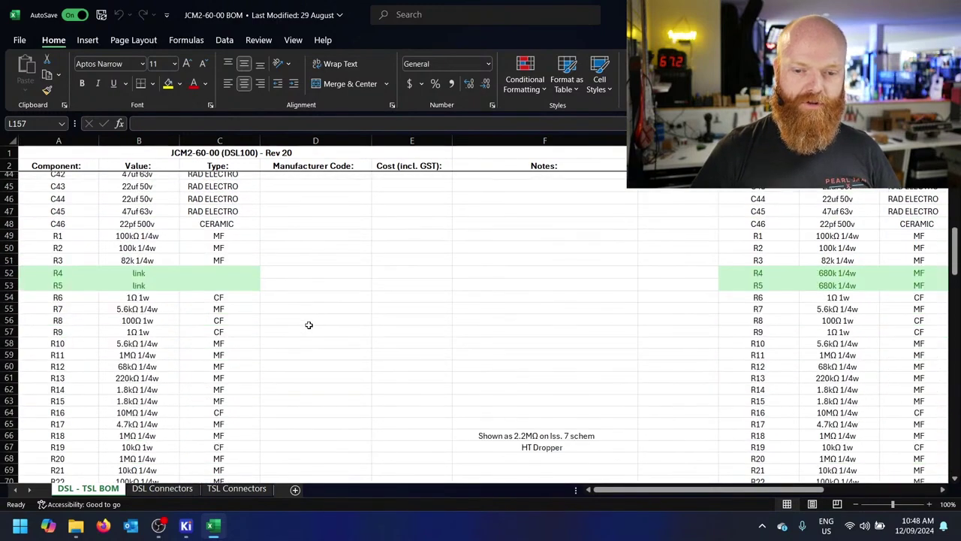
{"action": "scroll", "coordinate": [309, 324], "scroll_direction": "down", "scroll_amount": 20}
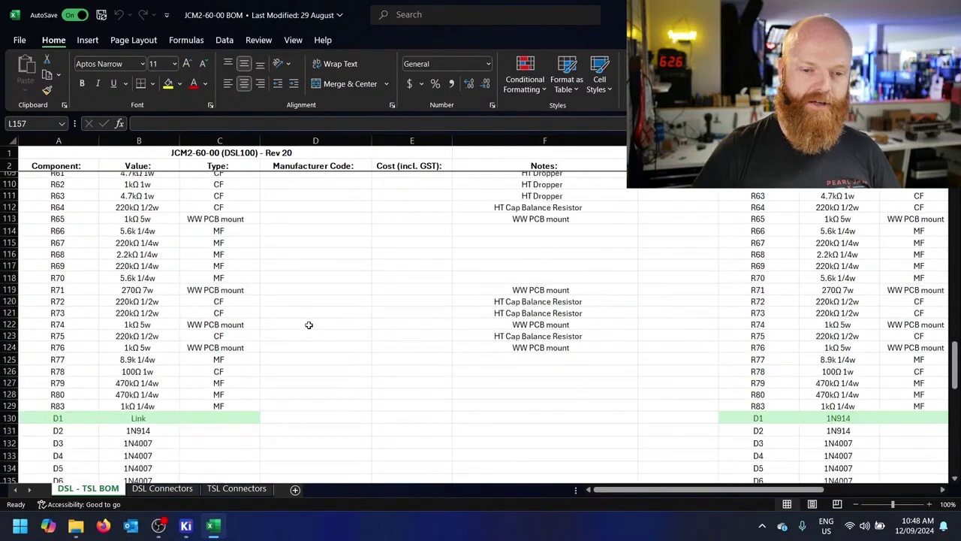
{"action": "scroll", "coordinate": [309, 324], "scroll_direction": "up", "scroll_amount": 20}
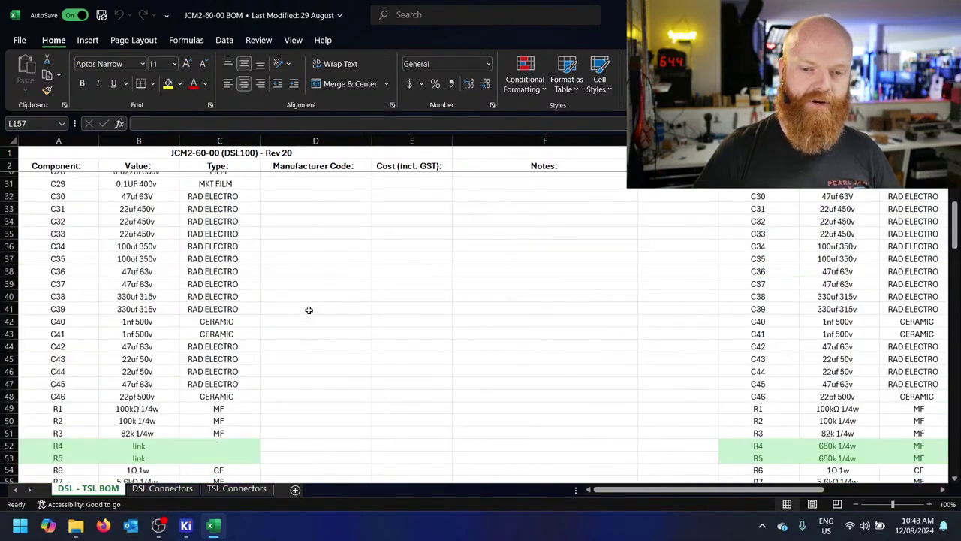
{"action": "scroll", "coordinate": [309, 309], "scroll_direction": "up", "scroll_amount": 9}
{"action": "scroll", "coordinate": [396, 319], "scroll_direction": "down", "scroll_amount": 1}
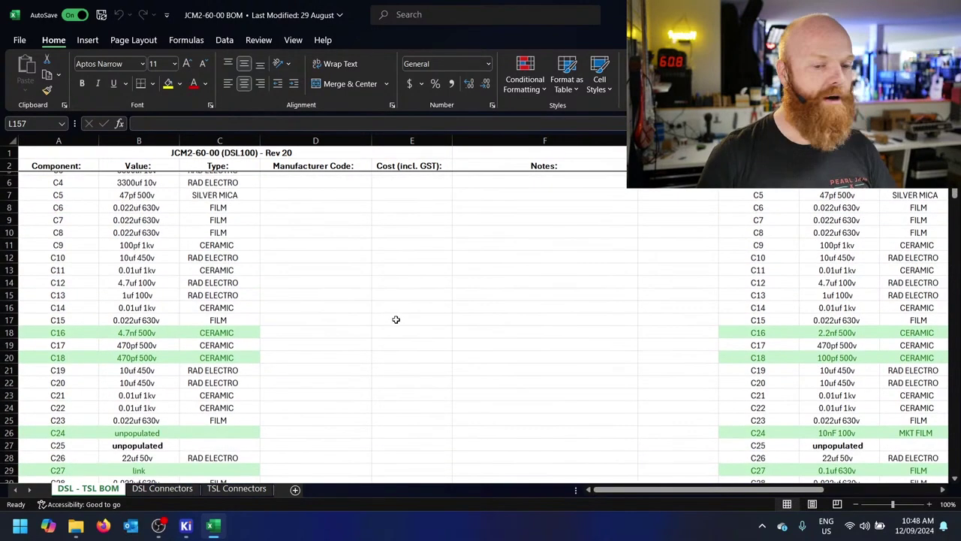
{"action": "scroll", "coordinate": [395, 319], "scroll_direction": "up", "scroll_amount": 1}
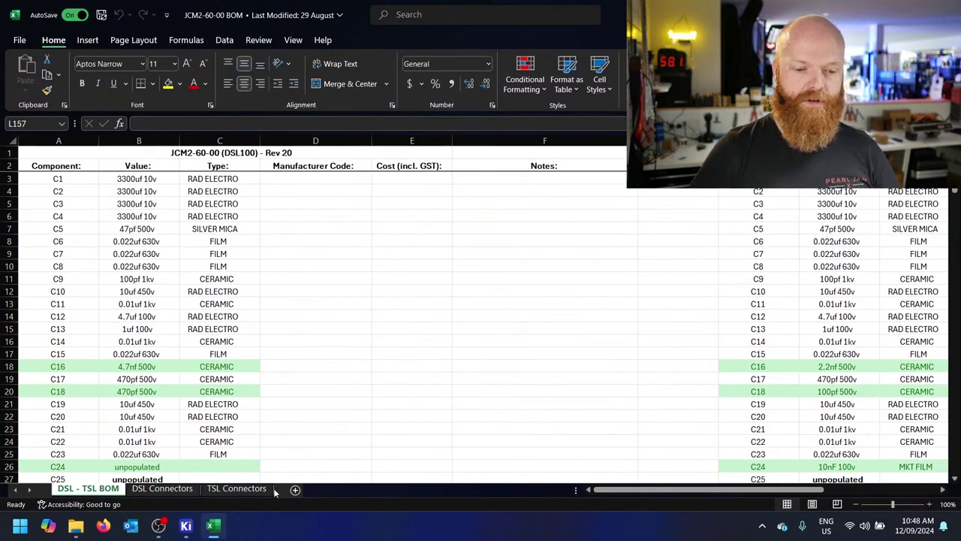
Open the DSL Connectors sheet and examine how the main PCB's connectors and wires map to the other boards
{"action": "left_click", "coordinate": [162, 488]}
{"action": "scroll", "coordinate": [300, 371], "scroll_direction": "down", "scroll_amount": 1}
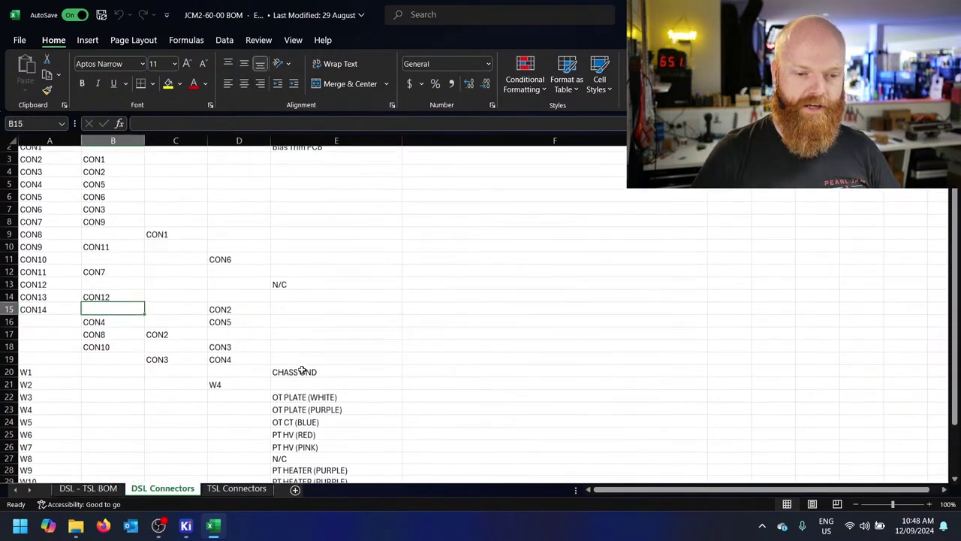
{"action": "scroll", "coordinate": [301, 371], "scroll_direction": "up", "scroll_amount": 1}
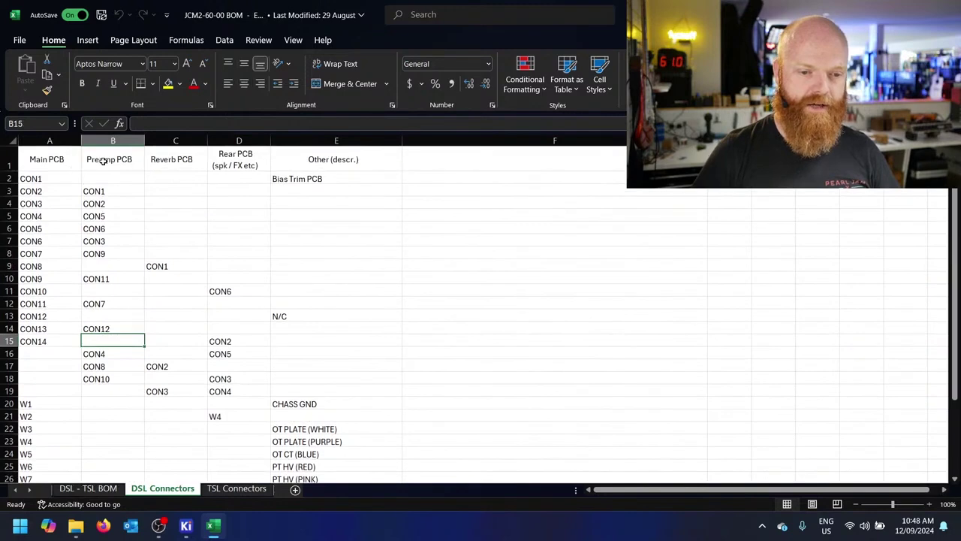
{"action": "scroll", "coordinate": [66, 214], "scroll_direction": "down", "scroll_amount": 1}
{"action": "scroll", "coordinate": [96, 253], "scroll_direction": "down", "scroll_amount": 4}
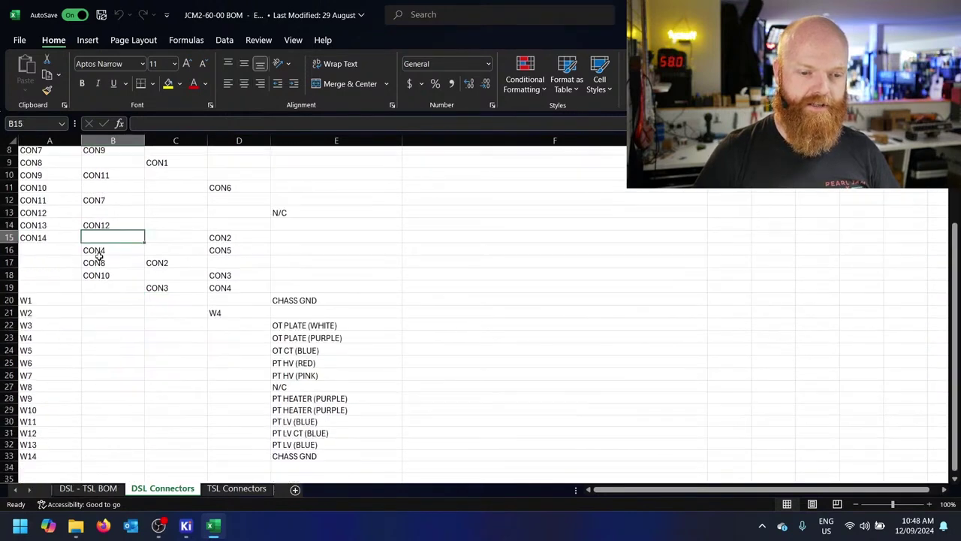
{"action": "scroll", "coordinate": [99, 256], "scroll_direction": "up", "scroll_amount": 3}
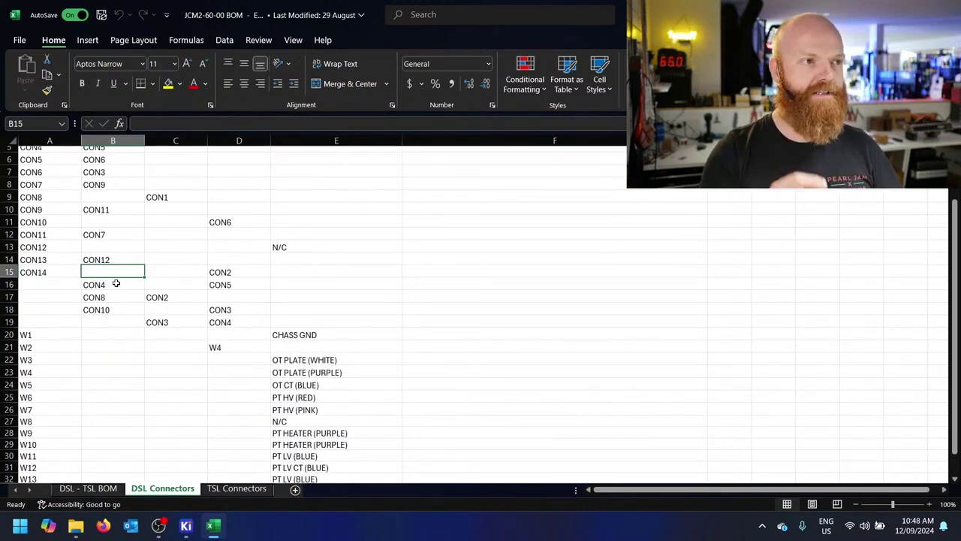
{"action": "scroll", "coordinate": [200, 225], "scroll_direction": "up", "scroll_amount": 2}
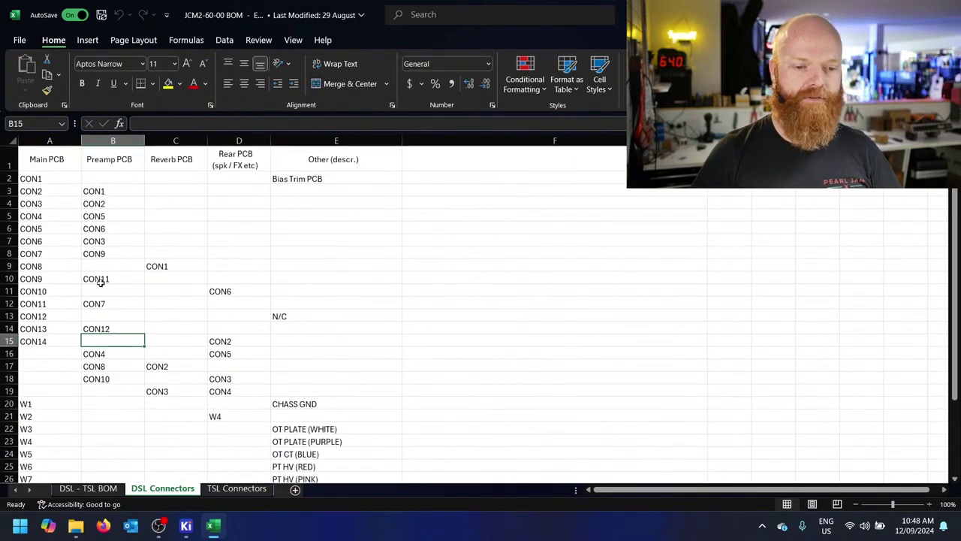
{"action": "scroll", "coordinate": [279, 376], "scroll_direction": "down", "scroll_amount": 2}
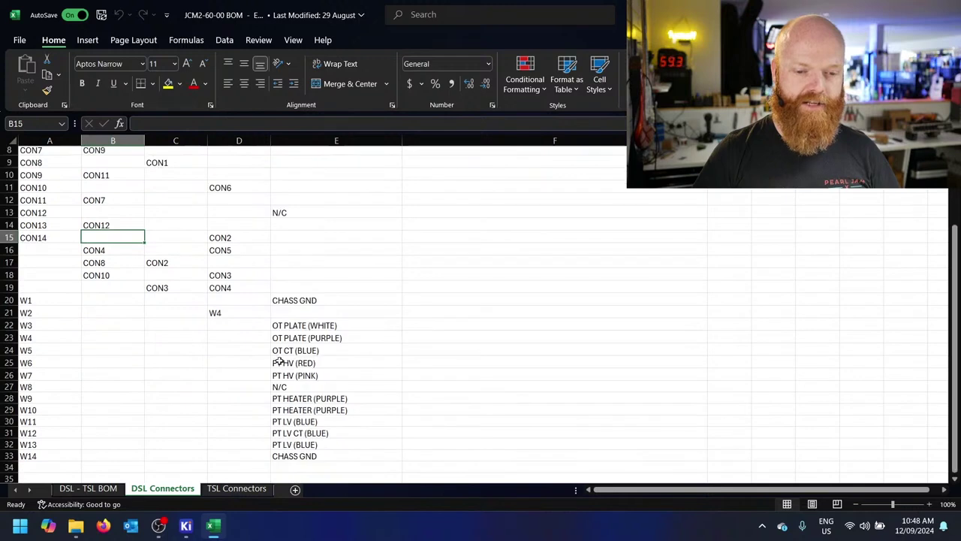
Open the TSL Connectors sheet and examine its connector and wire mapping from the first row to W13
{"action": "left_click", "coordinate": [237, 488]}
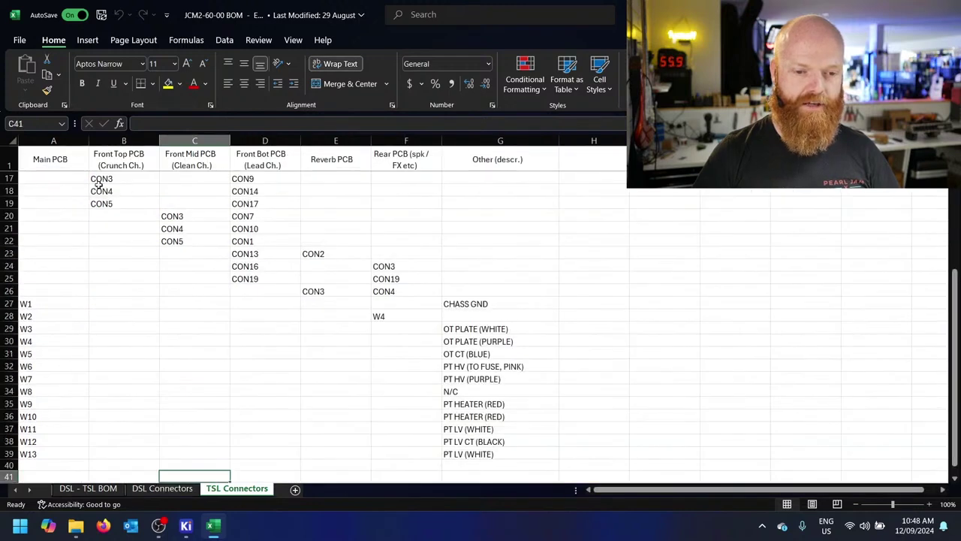
{"action": "scroll", "coordinate": [259, 364], "scroll_direction": "down", "scroll_amount": 3}
{"action": "scroll", "coordinate": [259, 364], "scroll_direction": "up", "scroll_amount": 8}
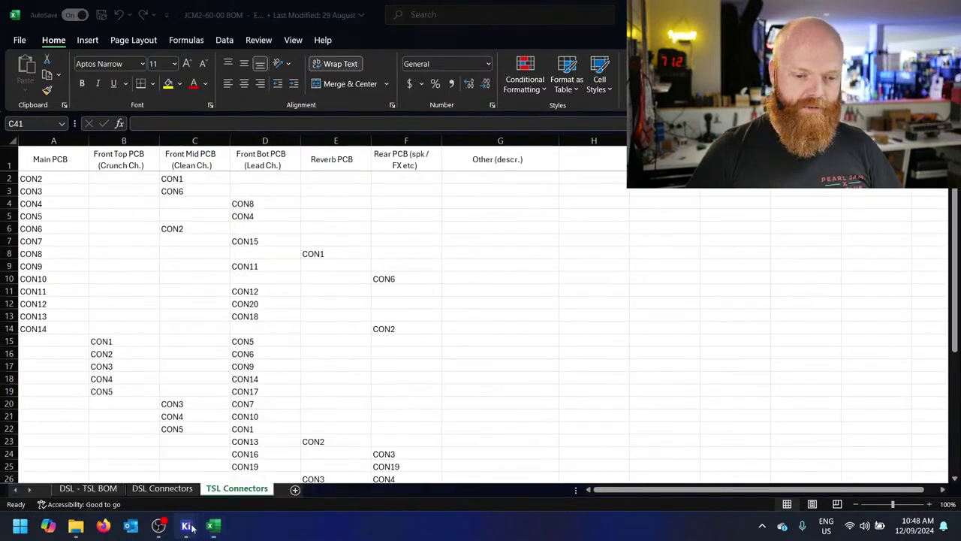
Switch back to the KiCad PCB Editor and inspect the area around CON1 below the Brad's Guitar Garage logo
{"action": "mouse_move", "coordinate": [185, 525]}
{"action": "left_click", "coordinate": [312, 469]}
{"action": "scroll", "coordinate": [465, 293], "scroll_direction": "down", "scroll_amount": 1}
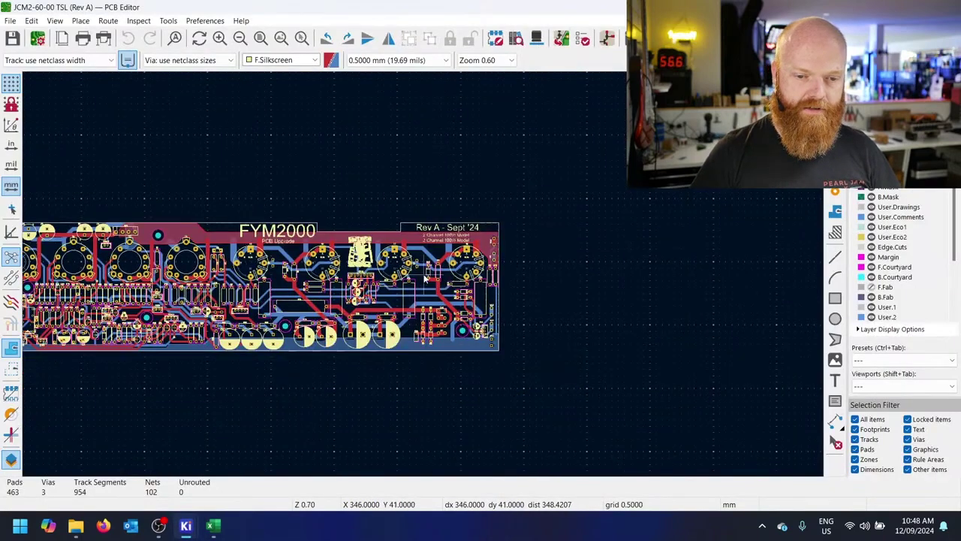
{"action": "scroll", "coordinate": [425, 278], "scroll_direction": "up", "scroll_amount": 6}
{"action": "scroll", "coordinate": [425, 278], "scroll_direction": "down", "scroll_amount": 4}
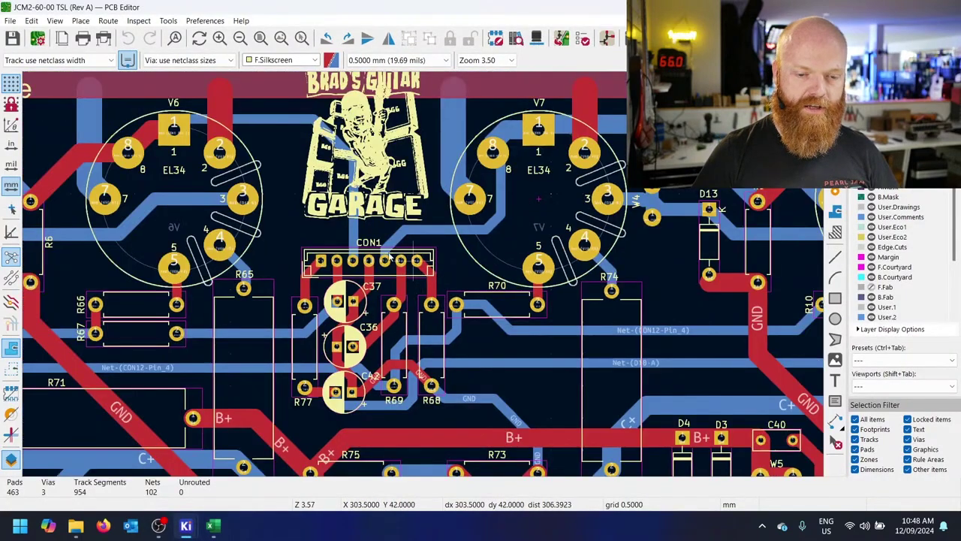
Examine the full board layout and the area around CON1 below the Brad's Guitar Garage logo
{"action": "scroll", "coordinate": [424, 277], "scroll_direction": "up", "scroll_amount": 1}
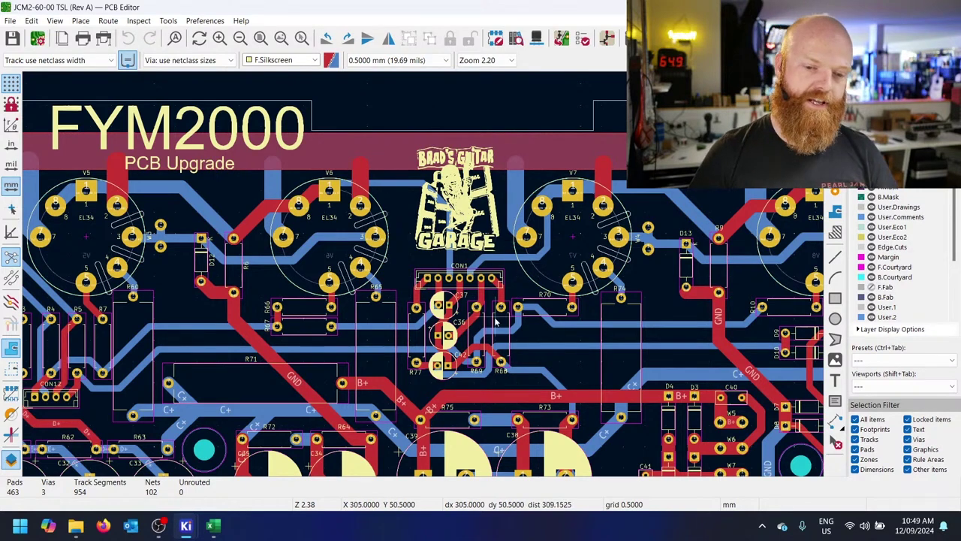
{"action": "key", "text": "Home"}
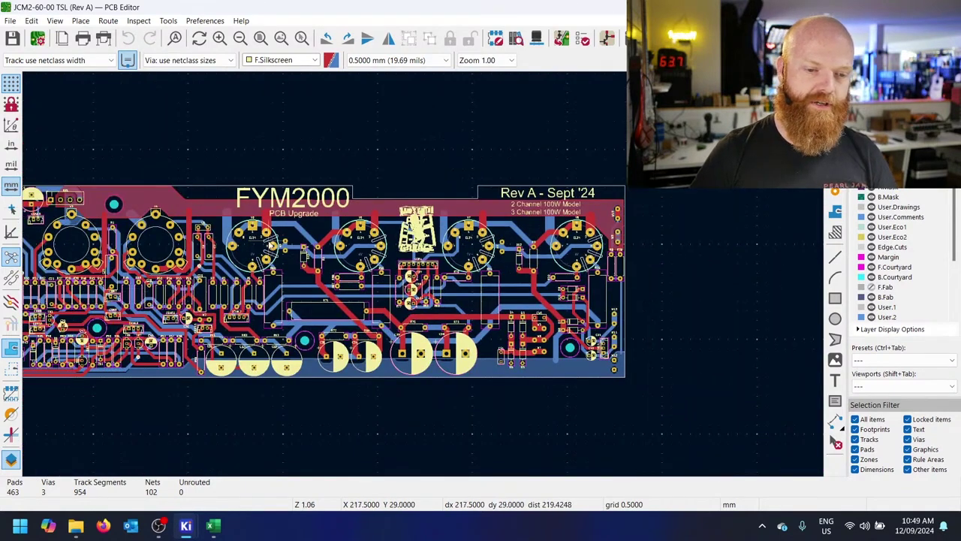
{"action": "scroll", "coordinate": [383, 279], "scroll_direction": "up", "scroll_amount": 2}
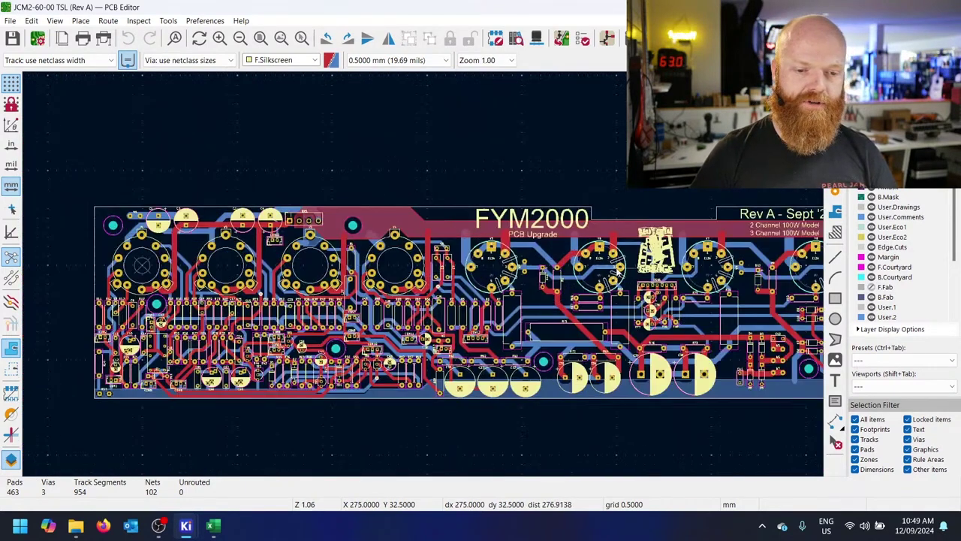
{"action": "scroll", "coordinate": [568, 293], "scroll_direction": "up", "scroll_amount": 1}
{"action": "scroll", "coordinate": [424, 277], "scroll_direction": "down", "scroll_amount": 1}
{"action": "scroll", "coordinate": [424, 278], "scroll_direction": "up", "scroll_amount": 2}
{"action": "scroll", "coordinate": [451, 315], "scroll_direction": "up", "scroll_amount": 1}
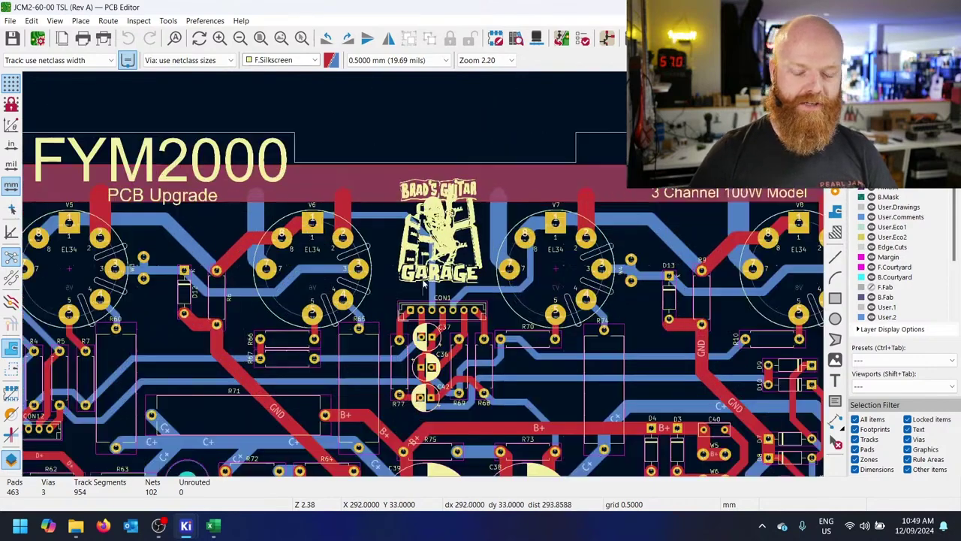
{"action": "scroll", "coordinate": [489, 344], "scroll_direction": "up", "scroll_amount": 1}
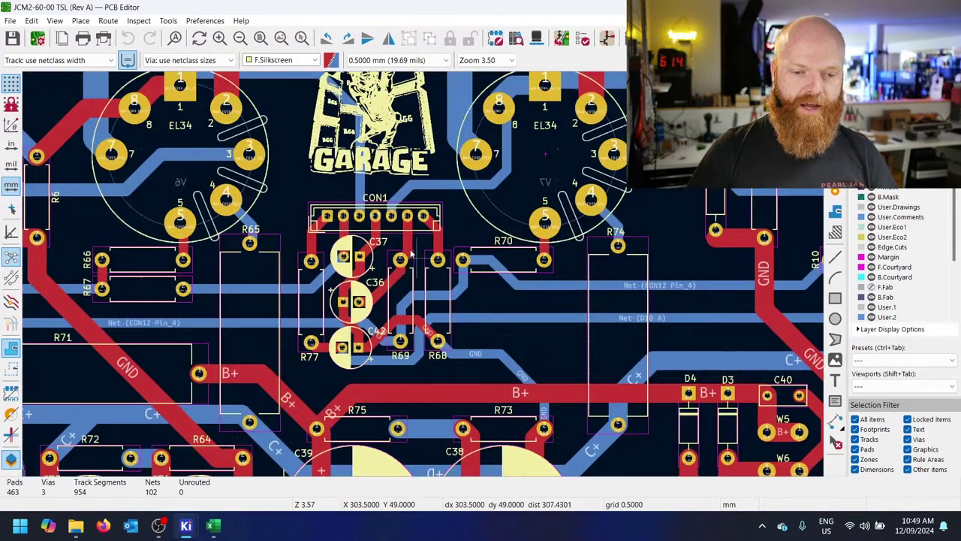
Inspect the notched board edge above the logo and the power section around the EL34 sockets and filter capacitors
{"action": "scroll", "coordinate": [422, 274], "scroll_direction": "down", "scroll_amount": 1}
{"action": "scroll", "coordinate": [431, 180], "scroll_direction": "down", "scroll_amount": 1}
{"action": "scroll", "coordinate": [346, 226], "scroll_direction": "up", "scroll_amount": 1}
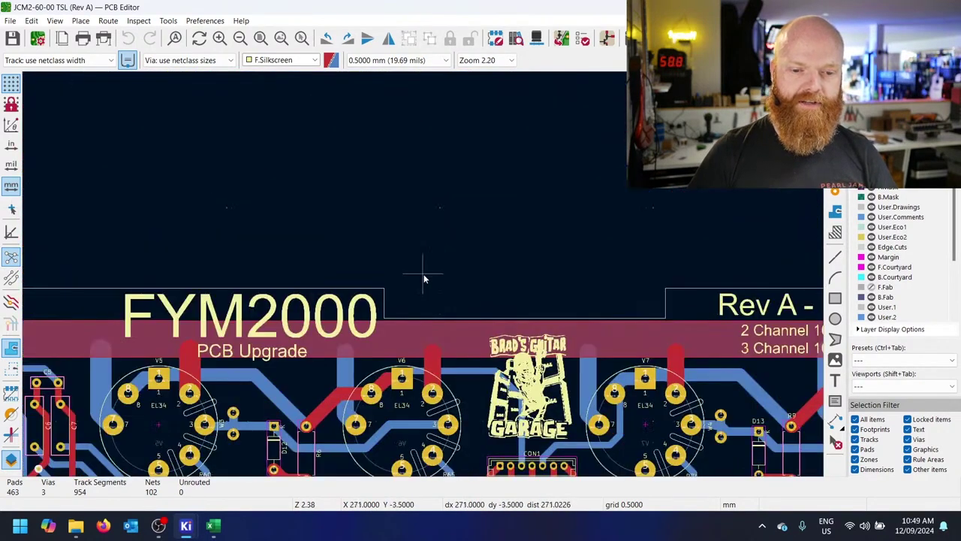
{"action": "scroll", "coordinate": [425, 278], "scroll_direction": "down", "scroll_amount": 1}
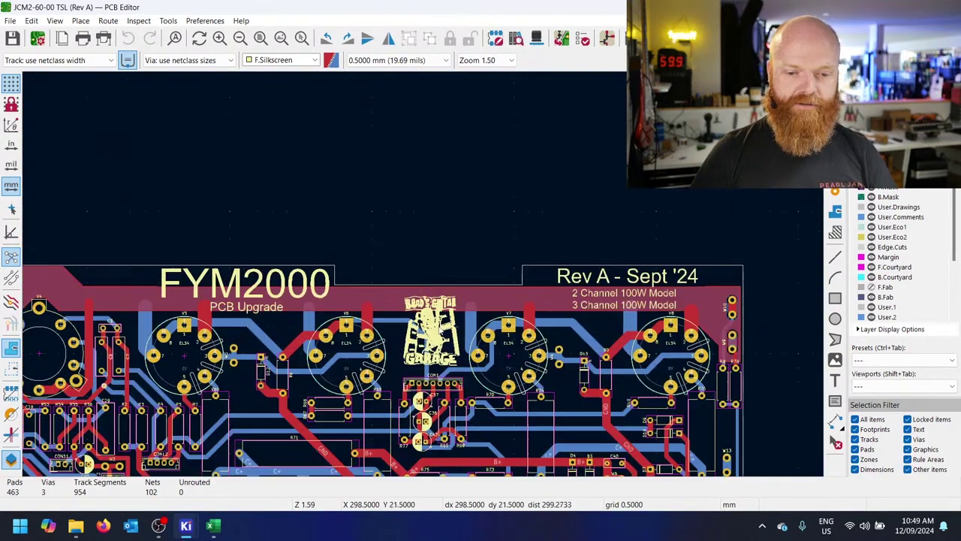
{"action": "scroll", "coordinate": [425, 410], "scroll_direction": "up", "scroll_amount": 1}
{"action": "scroll", "coordinate": [423, 279], "scroll_direction": "up", "scroll_amount": 1}
{"action": "scroll", "coordinate": [431, 284], "scroll_direction": "down", "scroll_amount": 2}
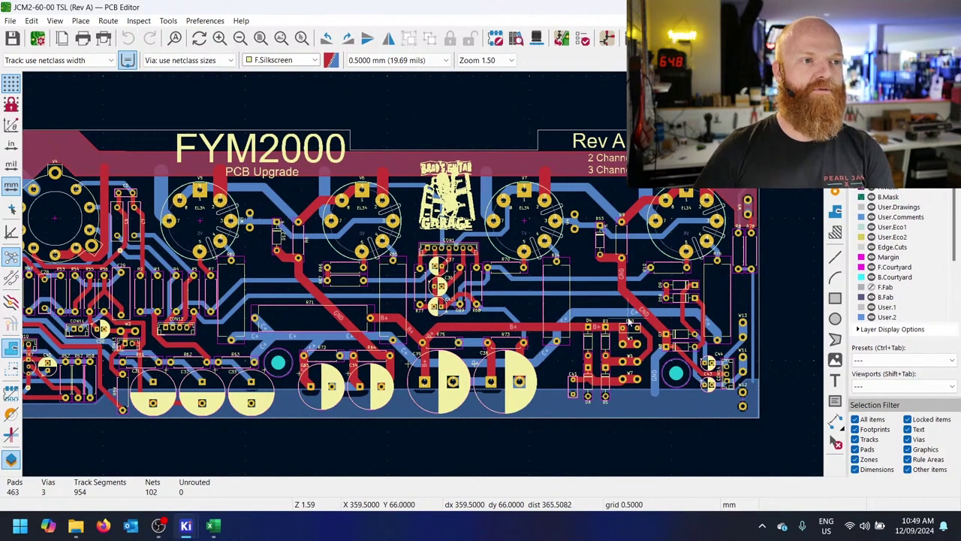
{"action": "scroll", "coordinate": [252, 120], "scroll_direction": "down", "scroll_amount": 5}
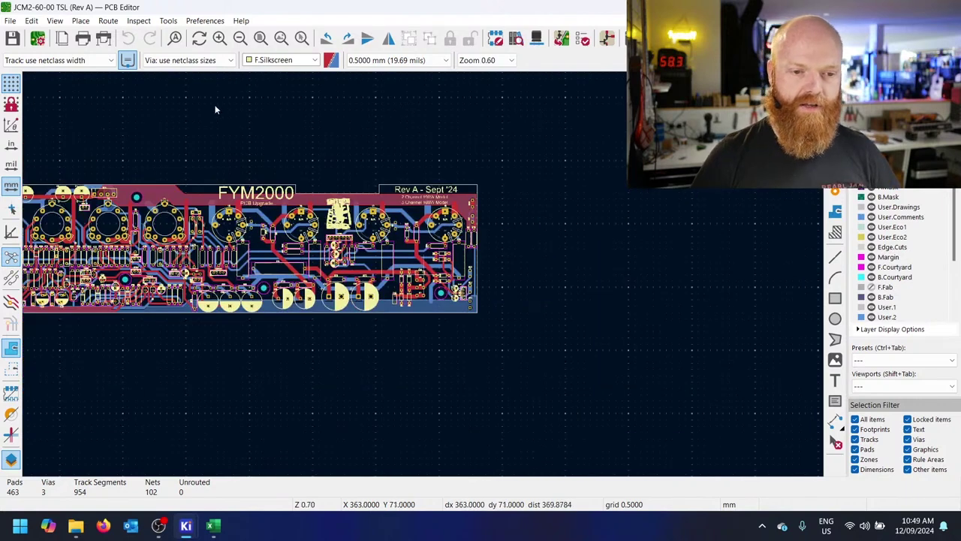
Open the board in the 3D Viewer and examine the preamp components and connectors near C30 and the V4 socket
{"action": "left_click", "coordinate": [54, 20]}
{"action": "left_click", "coordinate": [83, 51]}
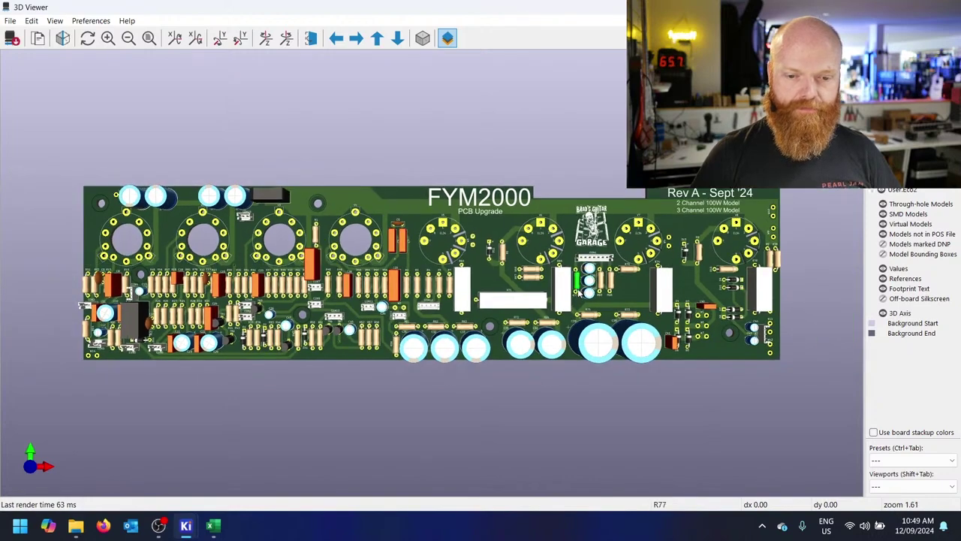
{"action": "left_click_drag", "start_coordinate": [578, 292], "coordinate": [620, 237]}
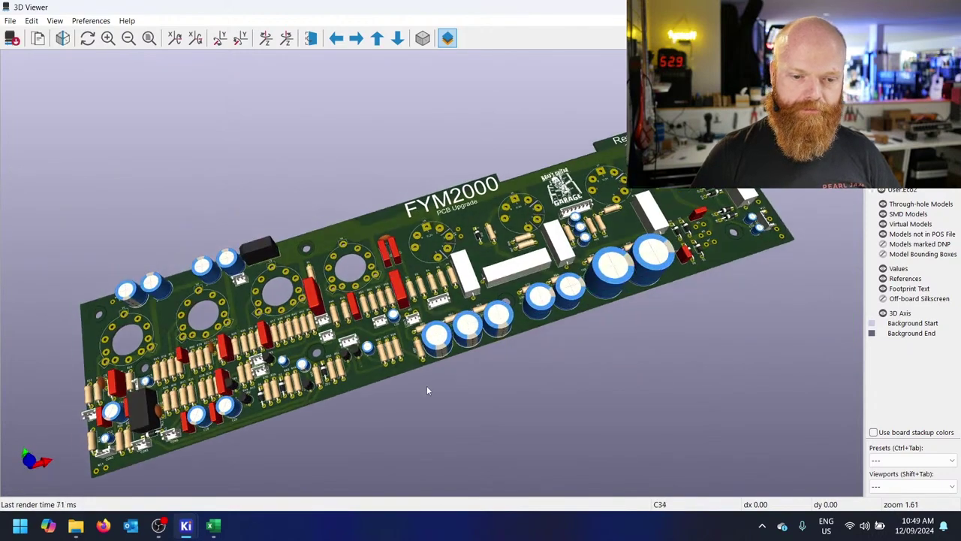
{"action": "scroll", "coordinate": [408, 360], "scroll_direction": "up", "scroll_amount": 5}
{"action": "left_click_drag", "start_coordinate": [349, 293], "coordinate": [371, 308]}
{"action": "scroll", "coordinate": [310, 338], "scroll_direction": "up", "scroll_amount": 4}
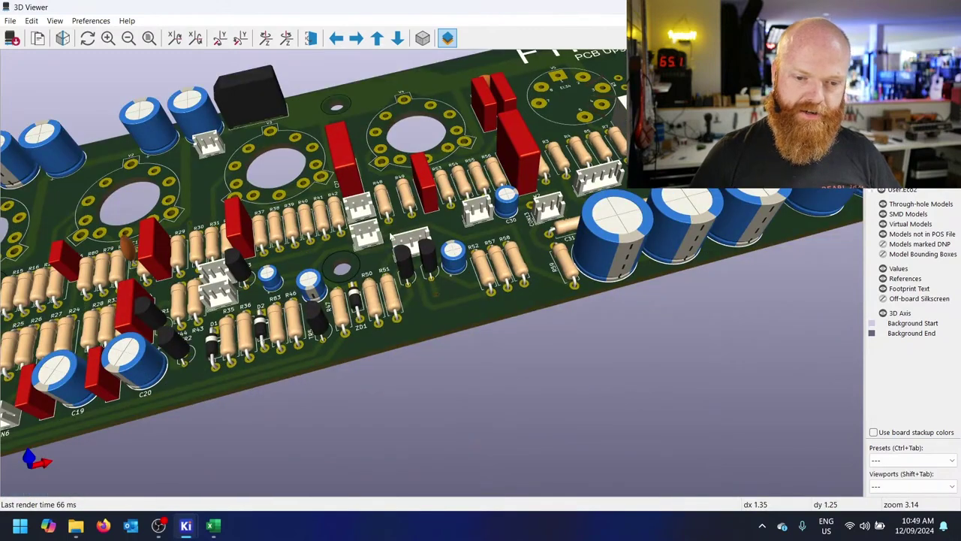
{"action": "scroll", "coordinate": [414, 228], "scroll_direction": "down", "scroll_amount": 1}
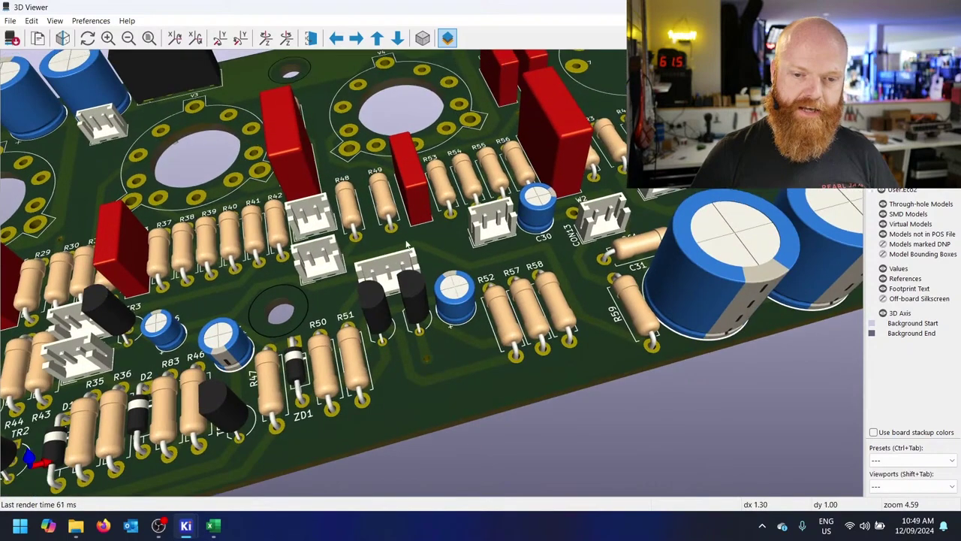
{"action": "scroll", "coordinate": [508, 239], "scroll_direction": "down", "scroll_amount": 1}
{"action": "scroll", "coordinate": [506, 238], "scroll_direction": "down", "scroll_amount": 5}
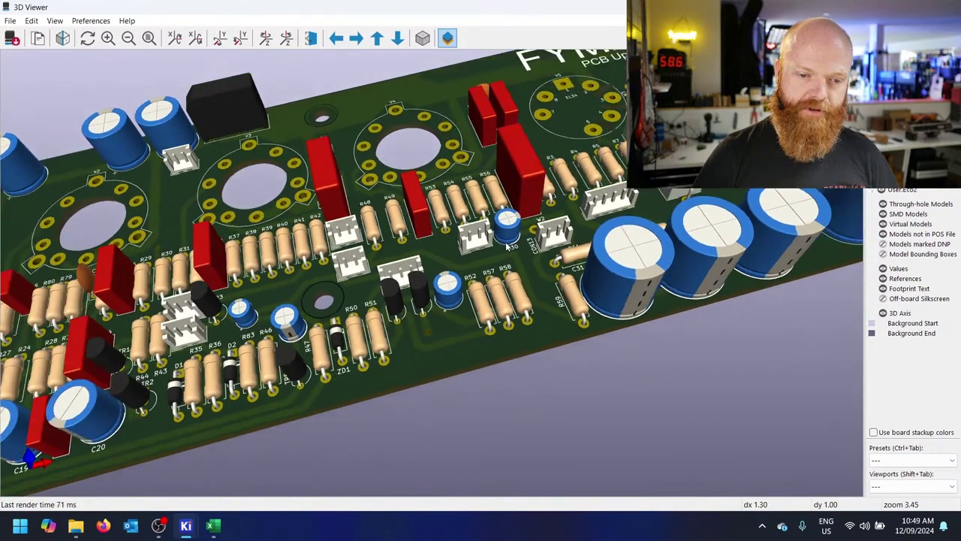
Examine the 3D board from several angles, covering the FYM2000 lettering, power section and filter capacitors
{"action": "key", "text": "space"}
{"action": "key", "text": "space"}
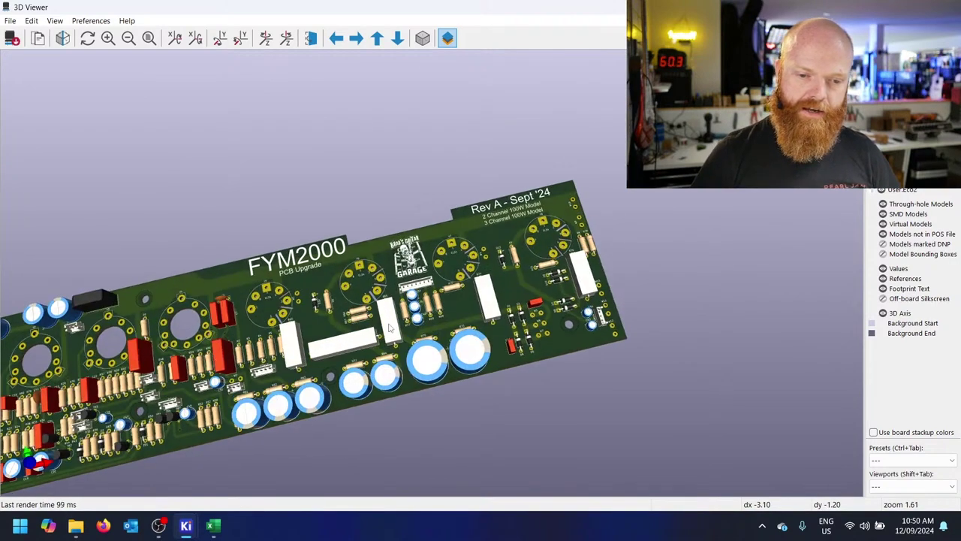
{"action": "key", "text": "space"}
{"action": "key", "text": "space"}
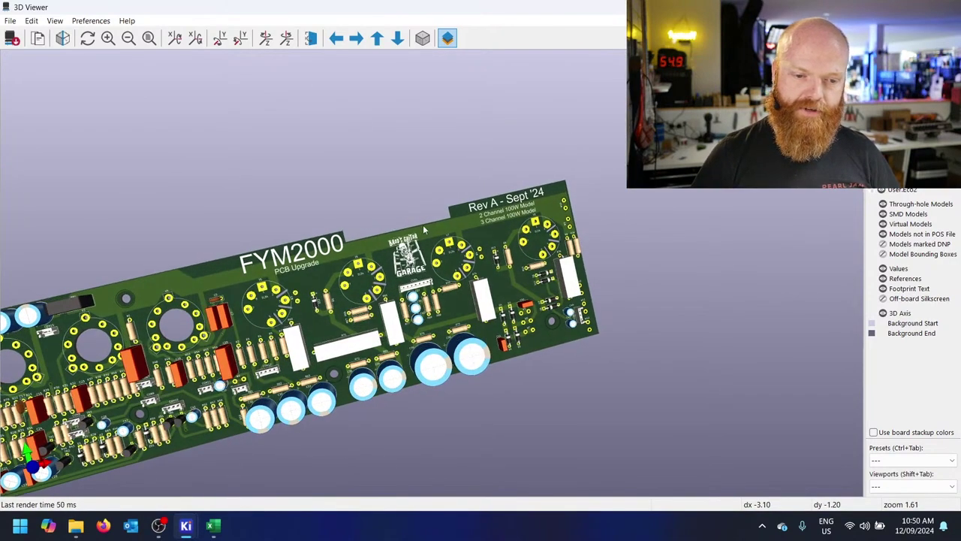
{"action": "key", "text": "space"}
{"action": "scroll", "coordinate": [229, 262], "scroll_direction": "down", "scroll_amount": 1}
{"action": "key", "text": "space"}
{"action": "scroll", "coordinate": [378, 156], "scroll_direction": "up", "scroll_amount": 3}
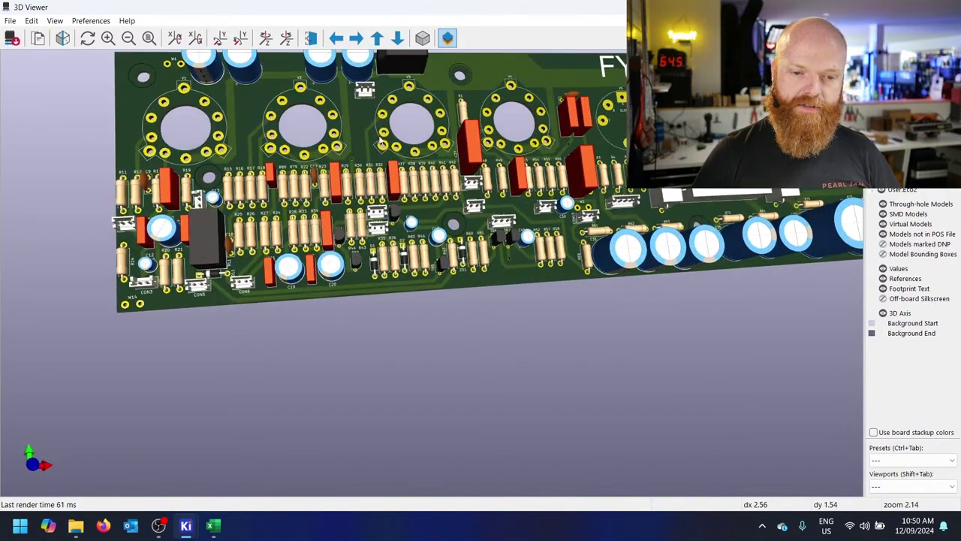
Inspect the 3D preamp section around sockets V1 to V4 and relay RL1
{"action": "key", "text": "space"}
{"action": "scroll", "coordinate": [187, 206], "scroll_direction": "up", "scroll_amount": 2}
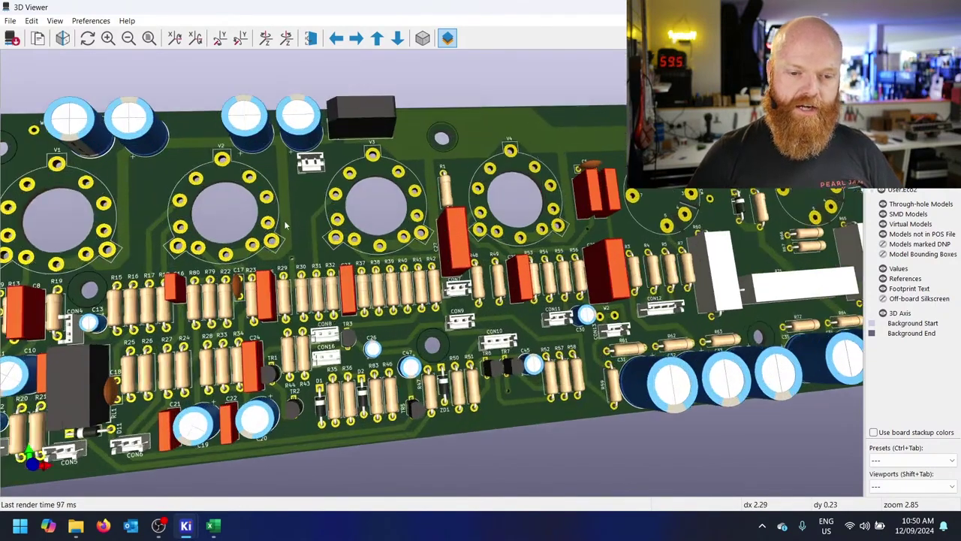
{"action": "key", "text": "space"}
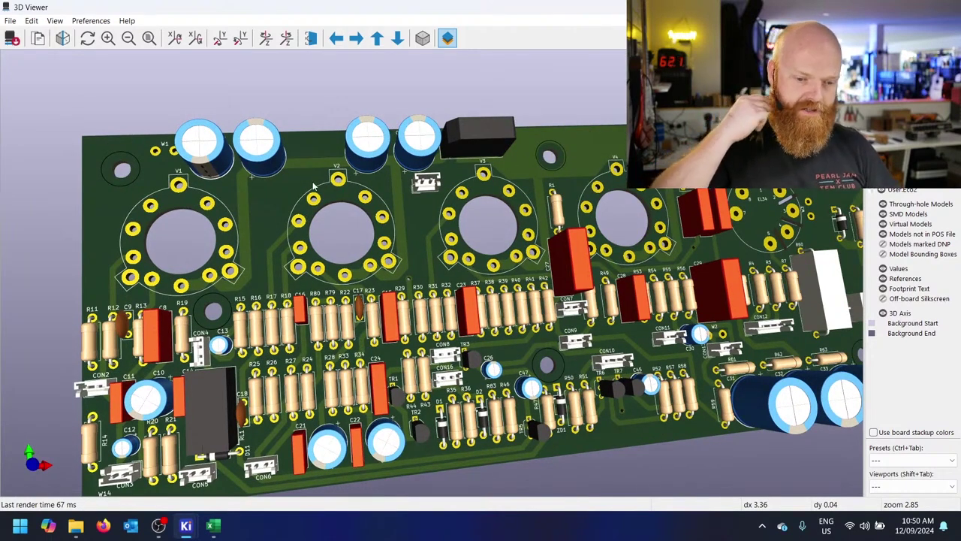
{"action": "scroll", "coordinate": [348, 174], "scroll_direction": "down", "scroll_amount": 3}
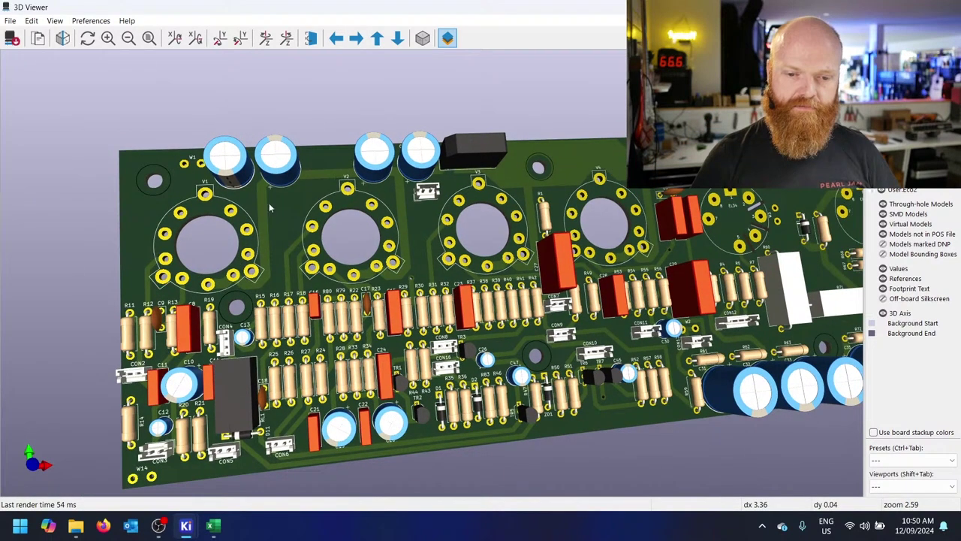
{"action": "scroll", "coordinate": [223, 402], "scroll_direction": "up", "scroll_amount": 1}
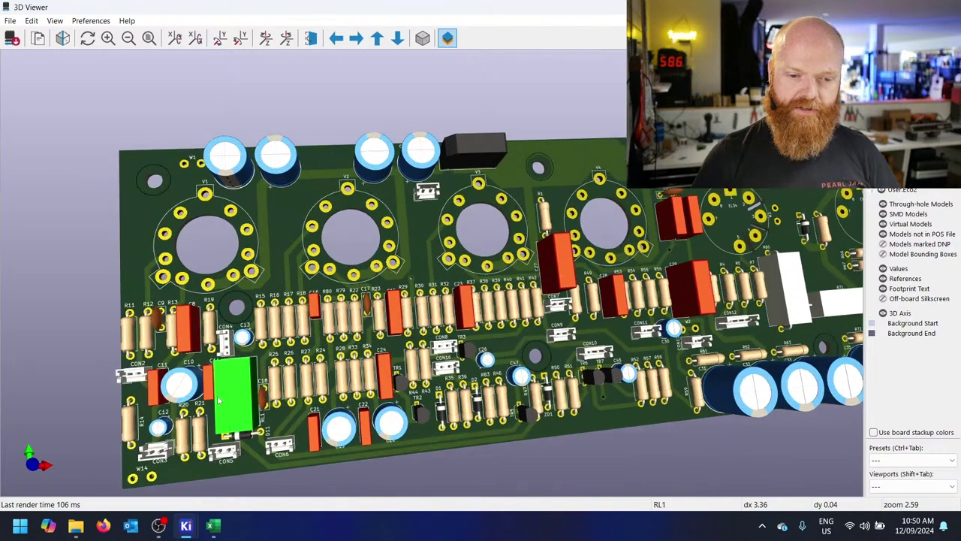
{"action": "left_click_drag", "start_coordinate": [222, 402], "coordinate": [342, 300]}
{"action": "scroll", "coordinate": [342, 300], "scroll_direction": "up", "scroll_amount": 2}
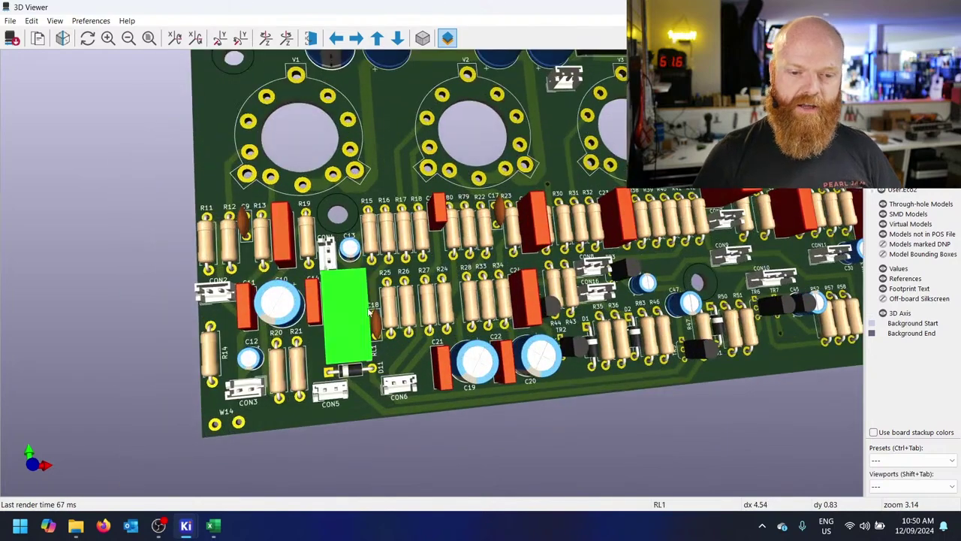
{"action": "scroll", "coordinate": [280, 319], "scroll_direction": "down", "scroll_amount": 2}
{"action": "left_click_drag", "start_coordinate": [243, 270], "coordinate": [132, 317]}
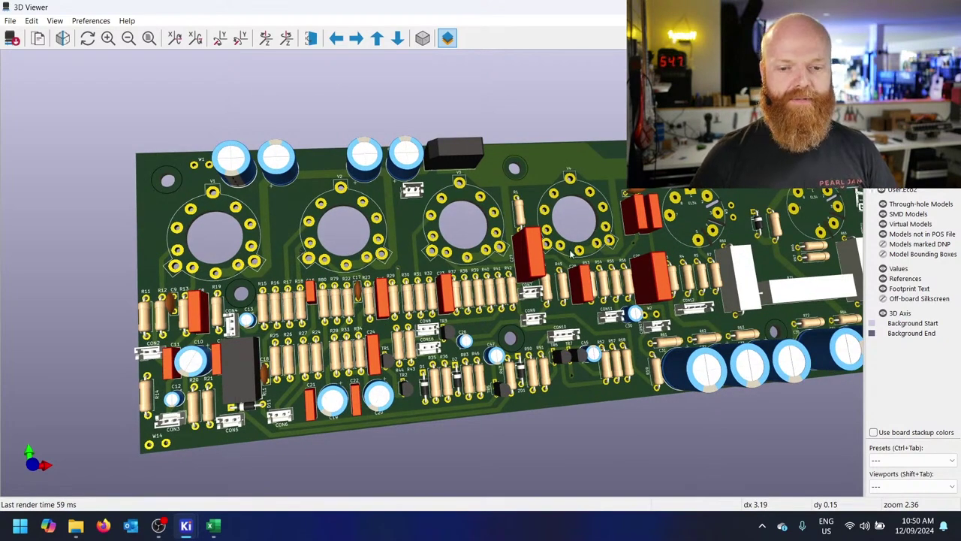
Inspect the 3D power section, including the slots between the V6 socket pins and the parts around CON1
{"action": "left_click_drag", "start_coordinate": [553, 262], "coordinate": [442, 274]}
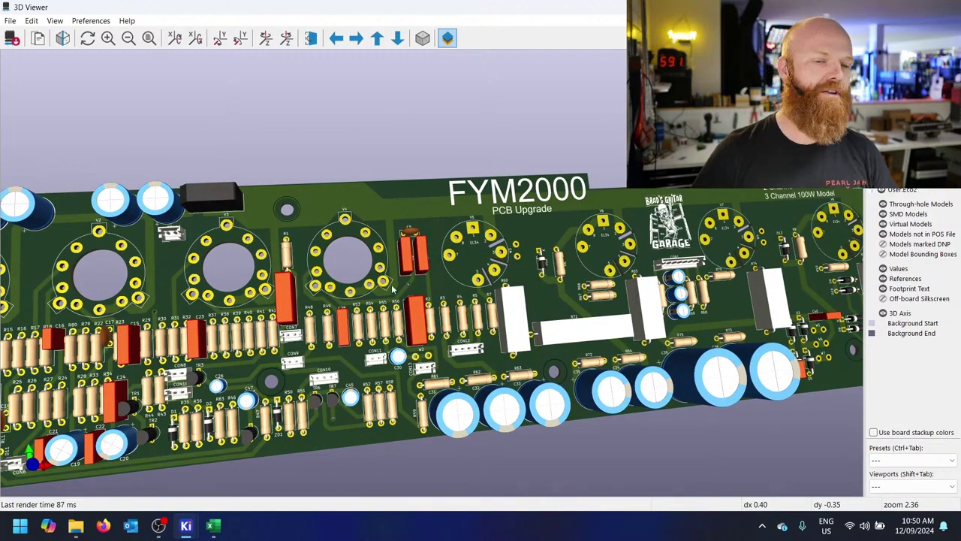
{"action": "scroll", "coordinate": [439, 272], "scroll_direction": "down", "scroll_amount": 2}
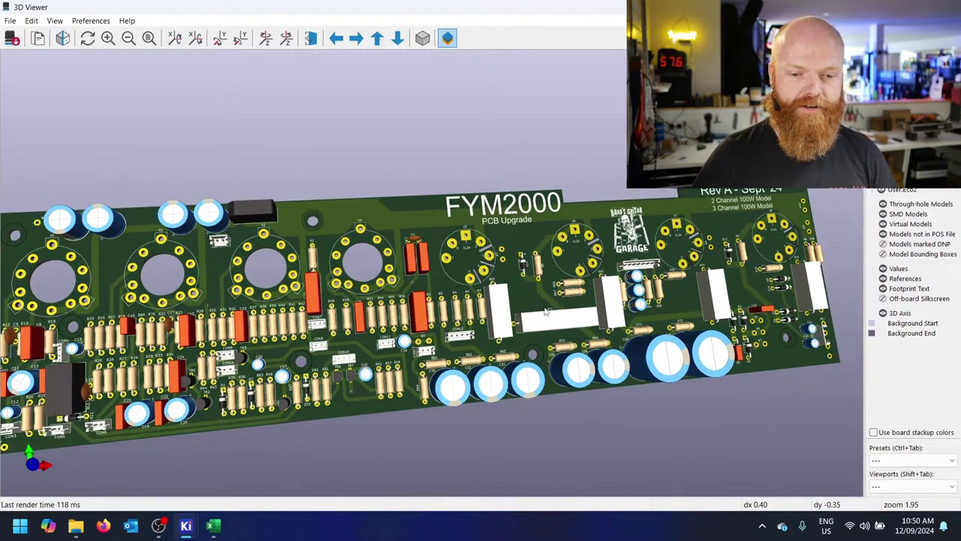
{"action": "left_click_drag", "start_coordinate": [546, 314], "coordinate": [427, 328]}
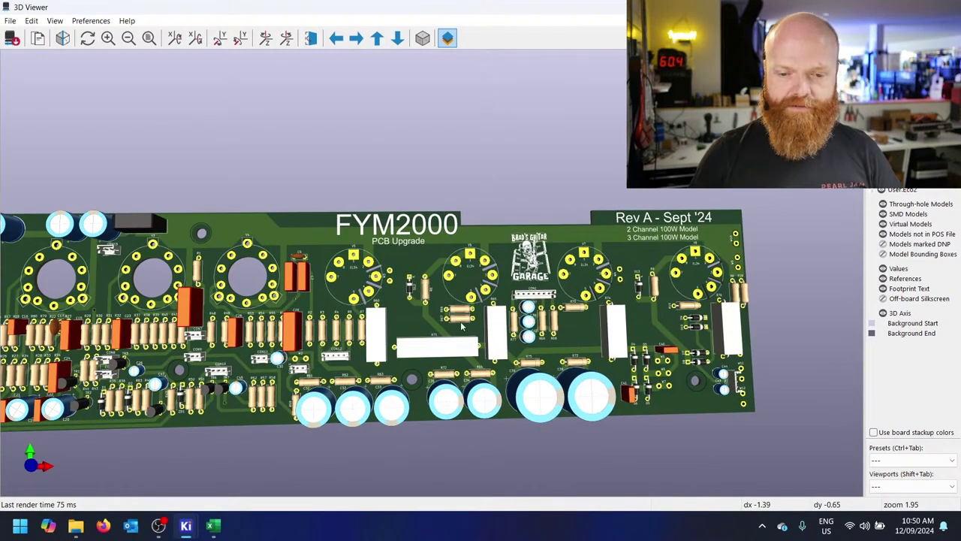
{"action": "scroll", "coordinate": [525, 391], "scroll_direction": "up", "scroll_amount": 8}
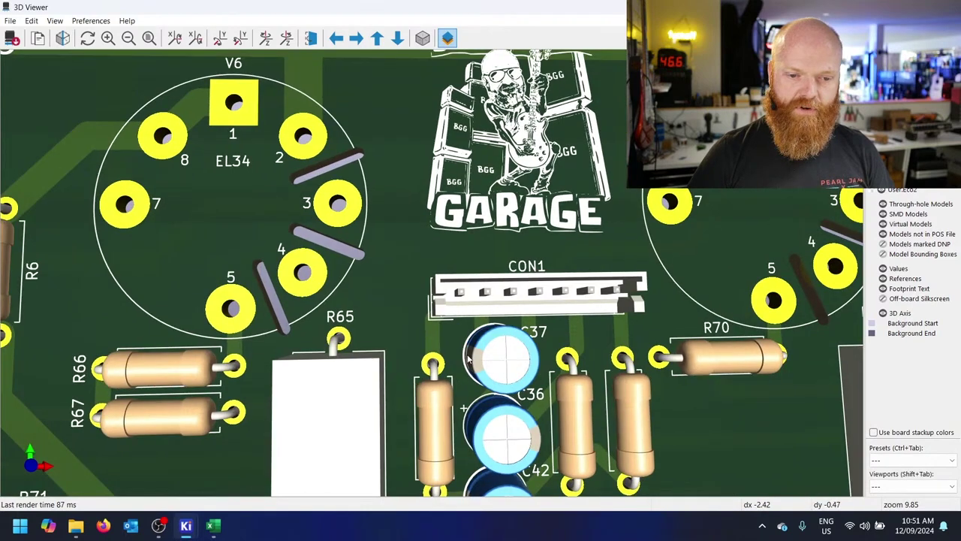
{"action": "scroll", "coordinate": [280, 238], "scroll_direction": "up", "scroll_amount": 2}
{"action": "left_click_drag", "start_coordinate": [280, 238], "coordinate": [264, 218]}
{"action": "scroll", "coordinate": [358, 273], "scroll_direction": "down", "scroll_amount": 6}
{"action": "scroll", "coordinate": [411, 235], "scroll_direction": "up", "scroll_amount": 2}
{"action": "scroll", "coordinate": [500, 235], "scroll_direction": "down", "scroll_amount": 1}
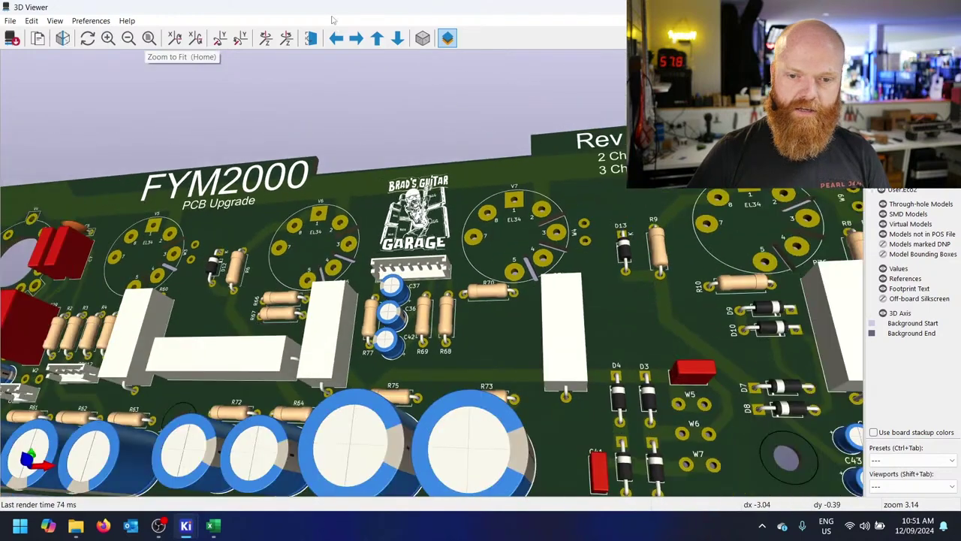
Flip the 3D board to examine the pads and tracks on its underside, and return to the top view
{"action": "left_click", "coordinate": [313, 38]}
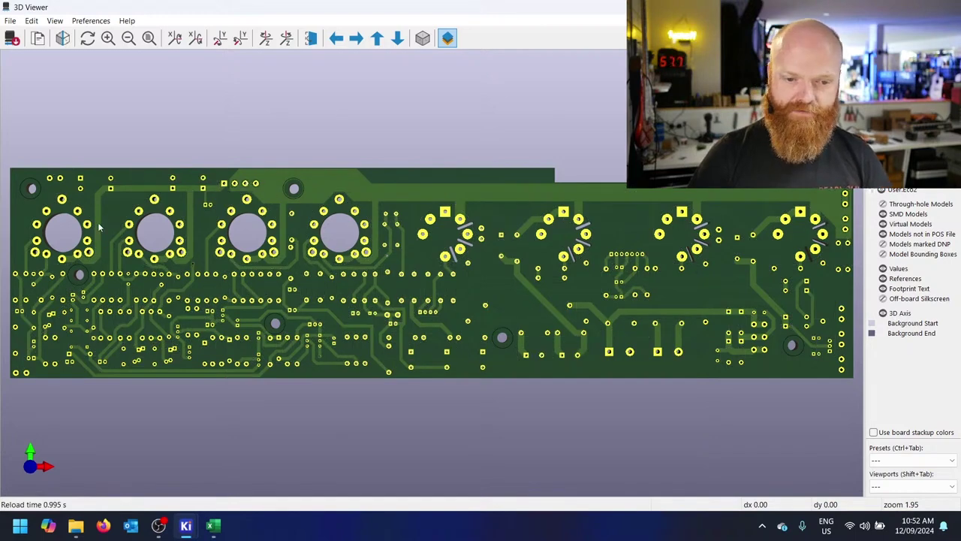
{"action": "left_click_drag", "start_coordinate": [498, 414], "coordinate": [777, 319]}
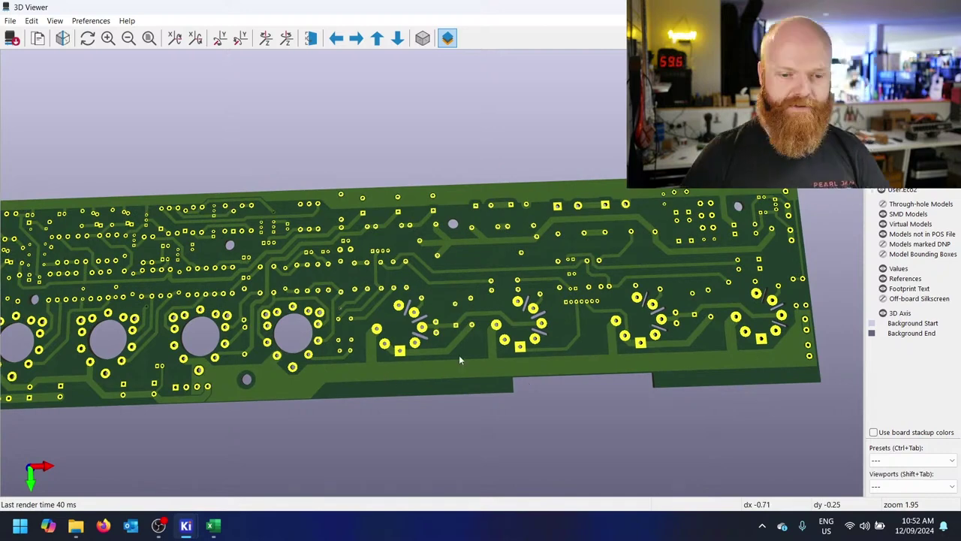
{"action": "scroll", "coordinate": [459, 360], "scroll_direction": "up", "scroll_amount": 1}
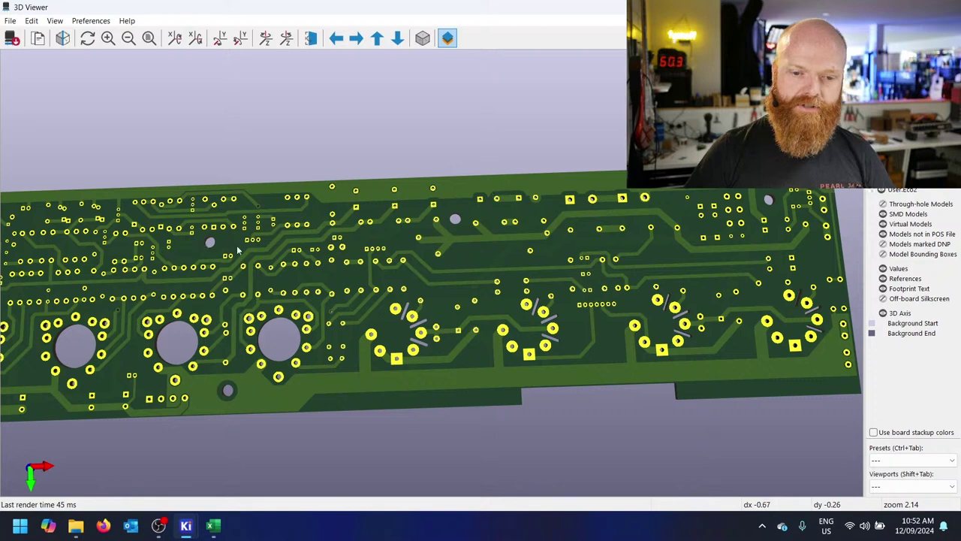
{"action": "key", "text": "Left"}
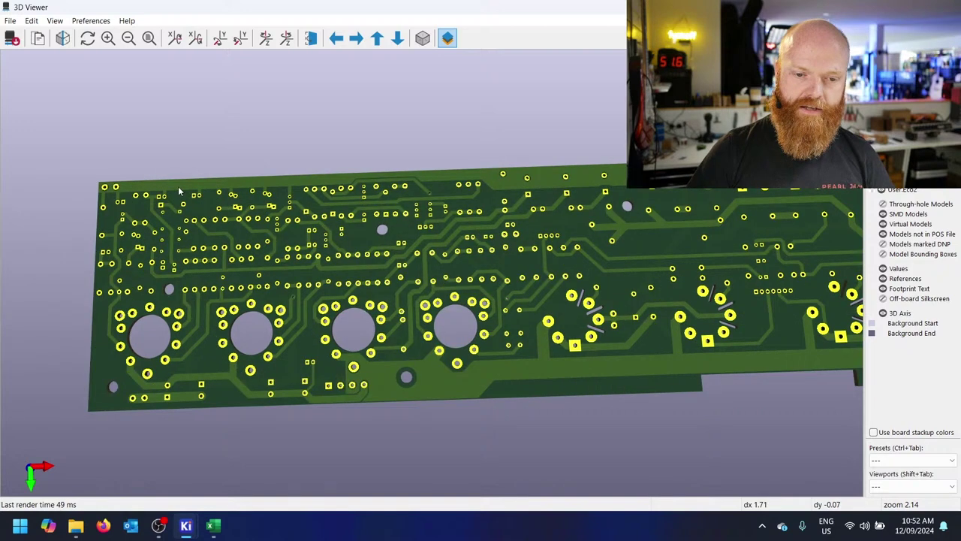
{"action": "scroll", "coordinate": [362, 113], "scroll_direction": "down", "scroll_amount": 2}
{"action": "left_click_drag", "start_coordinate": [363, 114], "coordinate": [440, 280]}
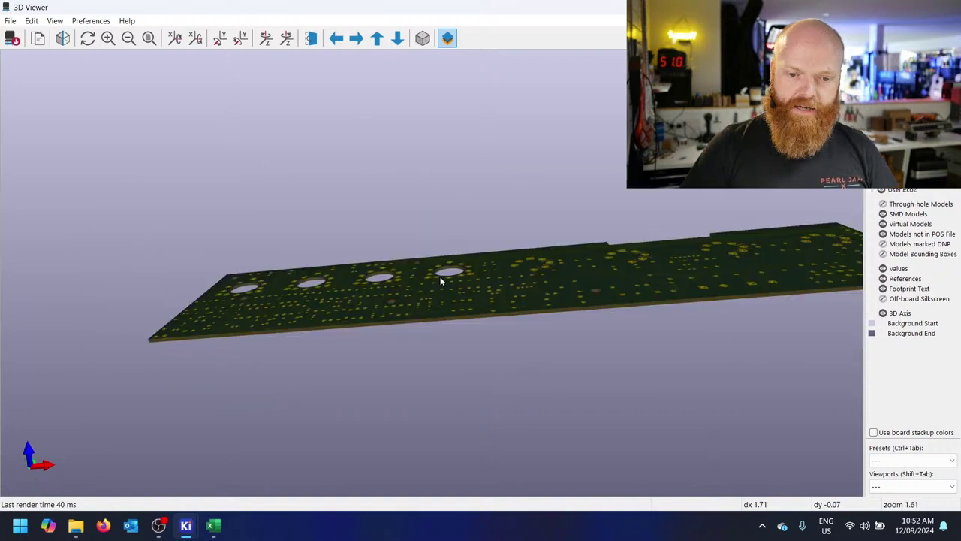
{"action": "key", "text": "z"}
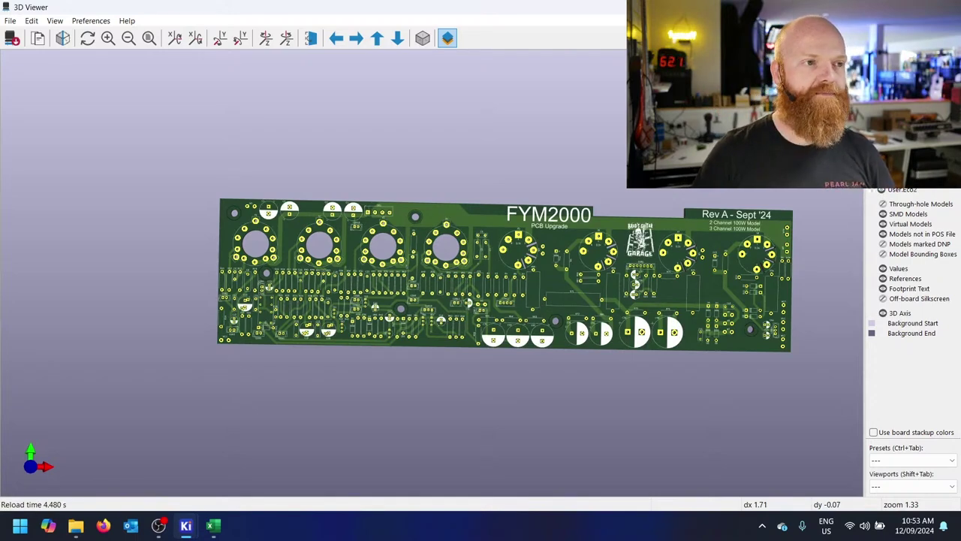
Switch back to the PCB Editor and examine the routing between the preamp and power sections
{"action": "key", "text": "alt+Tab"}
{"action": "scroll", "coordinate": [253, 321], "scroll_direction": "up", "scroll_amount": 3}
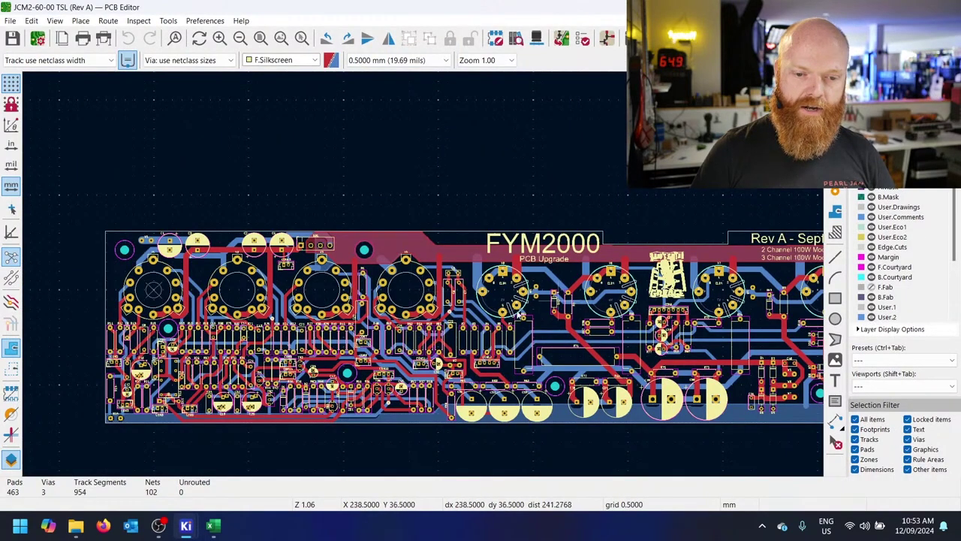
{"action": "scroll", "coordinate": [526, 308], "scroll_direction": "up", "scroll_amount": 2}
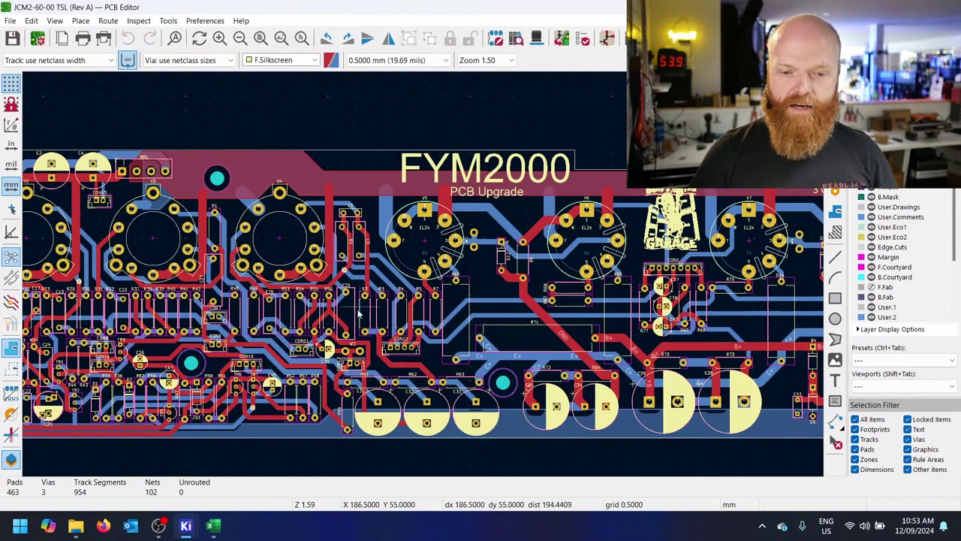
{"action": "scroll", "coordinate": [411, 286], "scroll_direction": "down", "scroll_amount": 2}
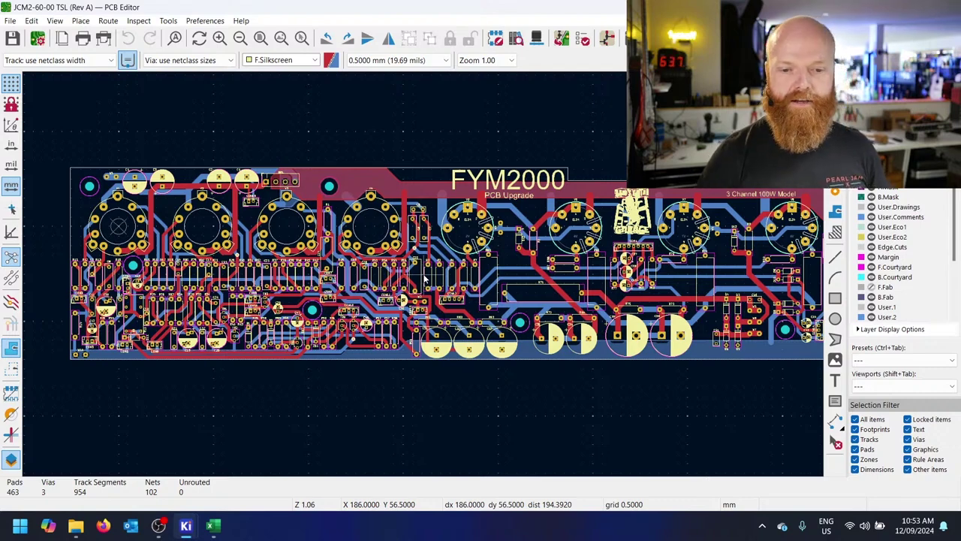
Close the BOM workbook and the board project, and switch from the KiCad project window to OBS
{"action": "key", "text": "alt+Tab"}
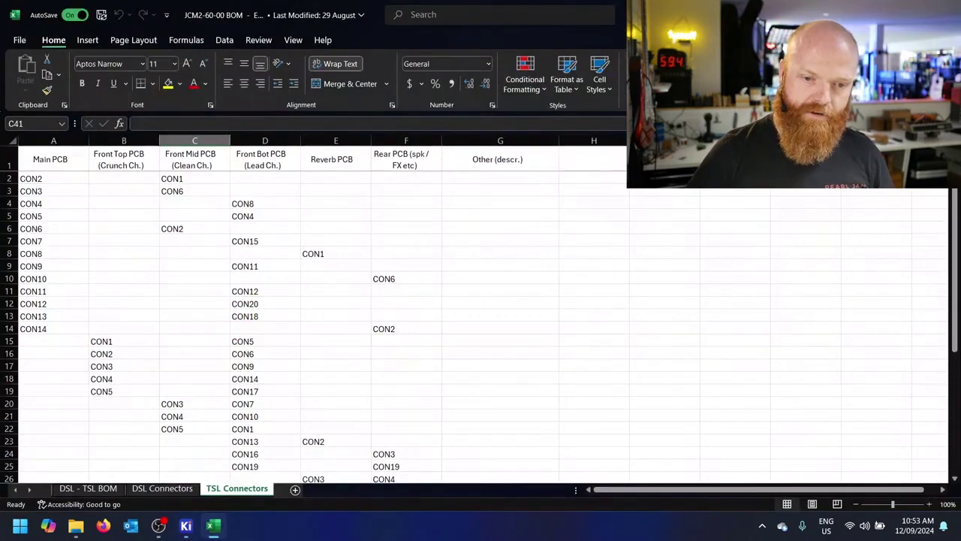
{"action": "key", "text": "alt+Tab"}
{"action": "key", "text": "Tab"}
{"action": "key", "text": "Tab"}
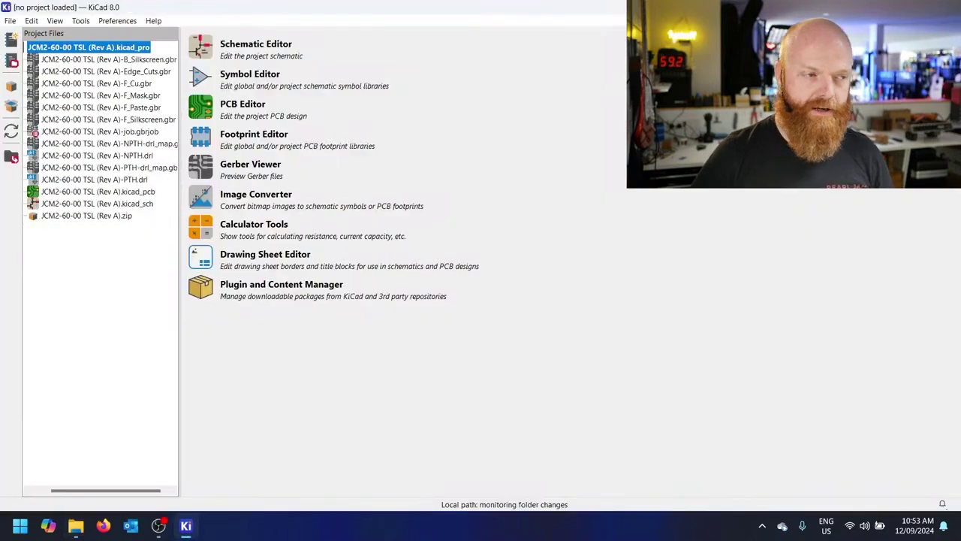
{"action": "key", "text": "alt+Tab"}
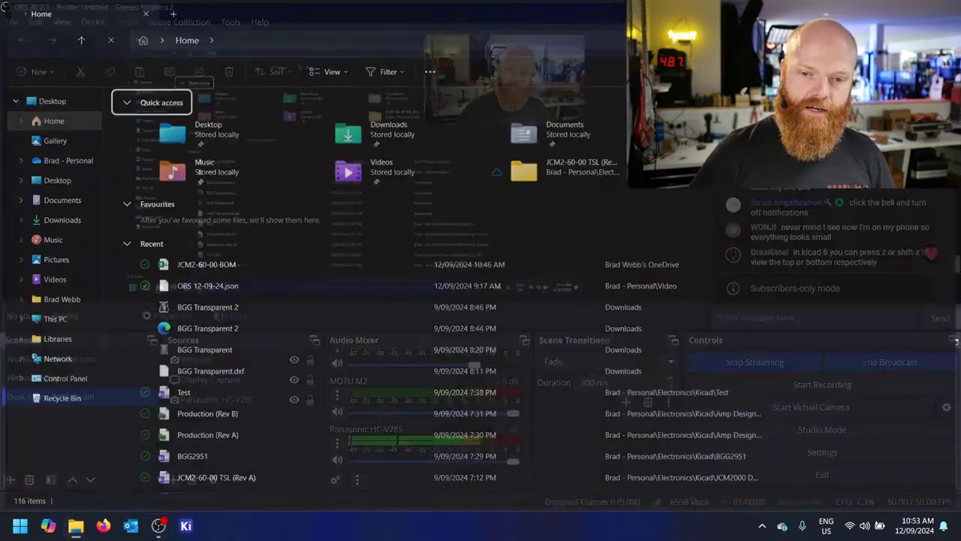